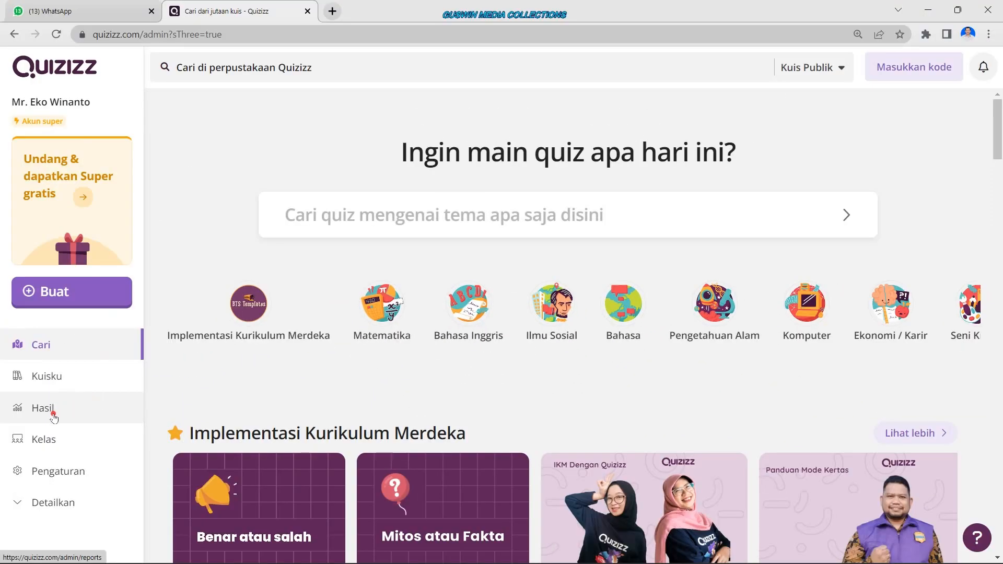
Open the quiz results page and enlarge the view to examine the free Super months earned by referrals.
{"action": "left_click", "coordinate": [52, 410]}
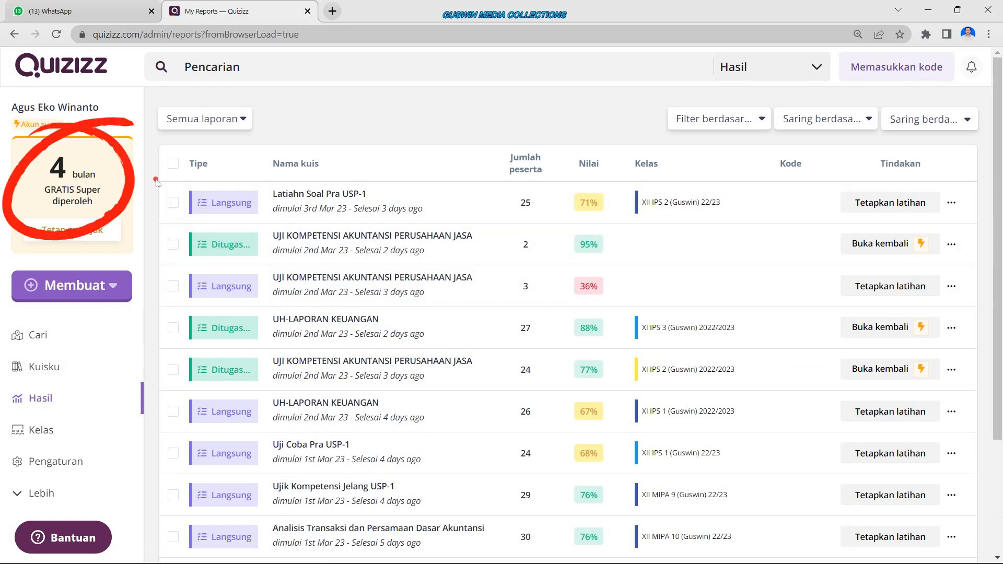
{"action": "key", "text": "ctrl+plus"}
{"action": "key", "text": "ctrl+plus"}
{"action": "key", "text": "ctrl+plus"}
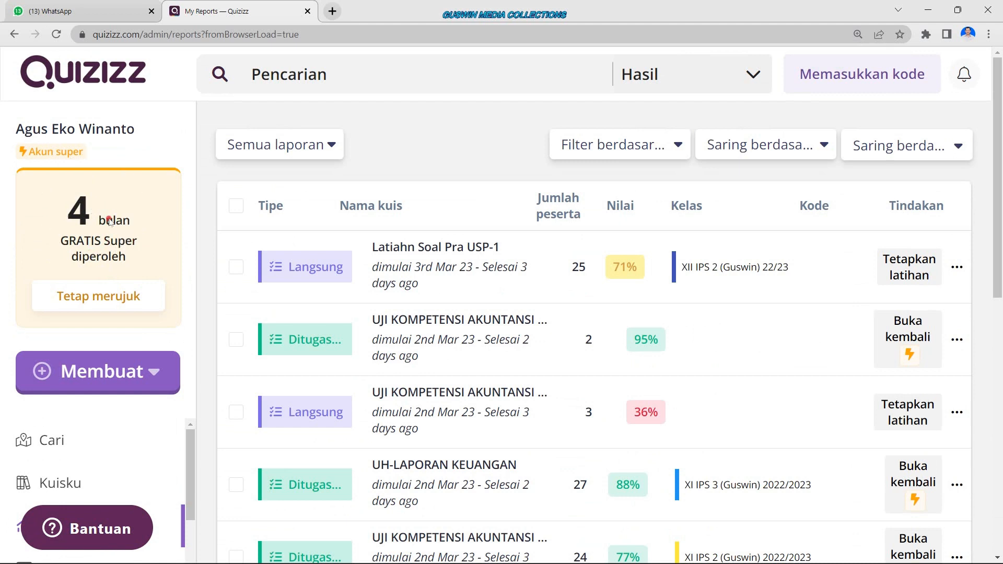
{"action": "key", "text": "ctrl+minus"}
{"action": "key", "text": "ctrl+minus"}
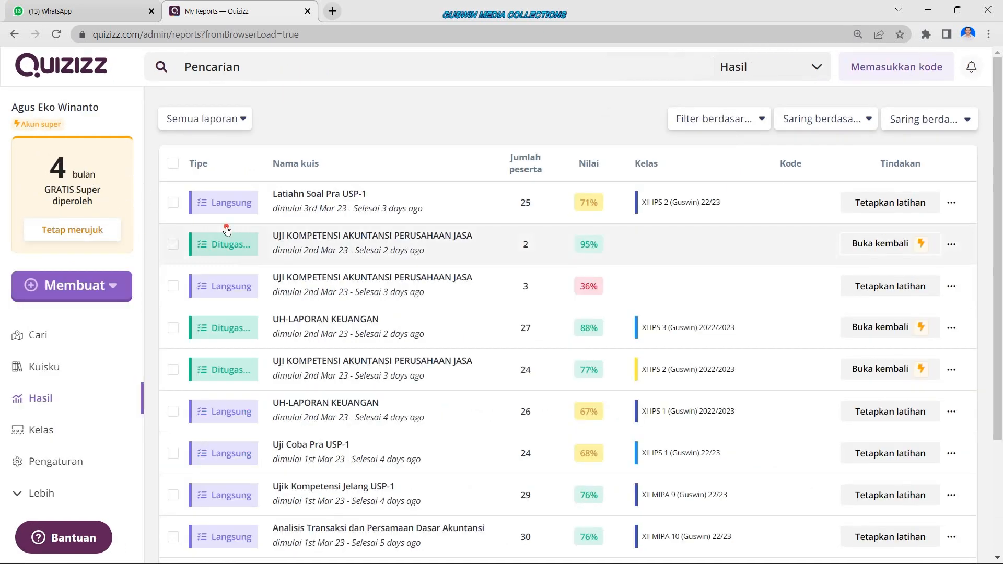
{"action": "key", "text": "ctrl+plus"}
{"action": "key", "text": "ctrl+plus"}
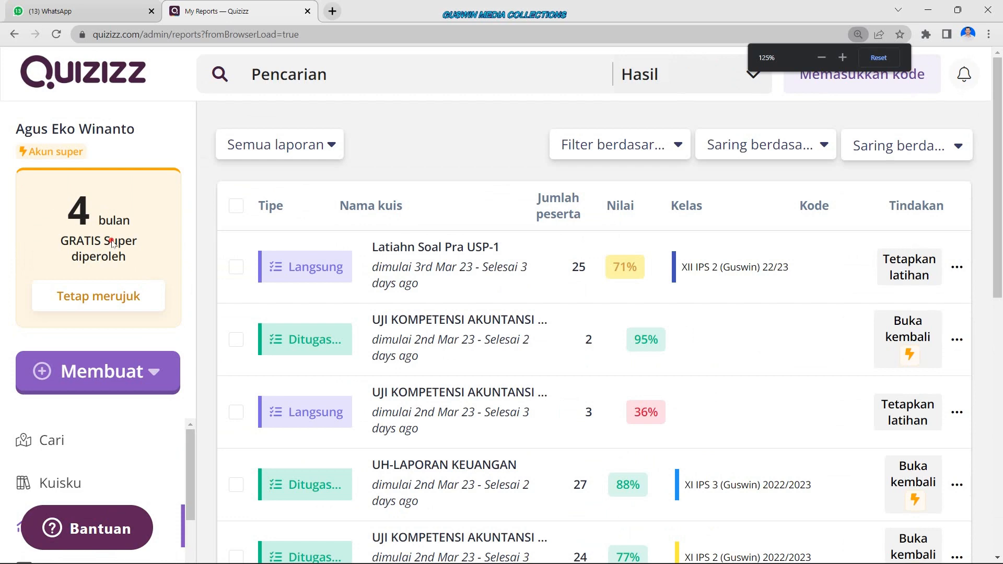
{"action": "key", "text": "ctrl+minus"}
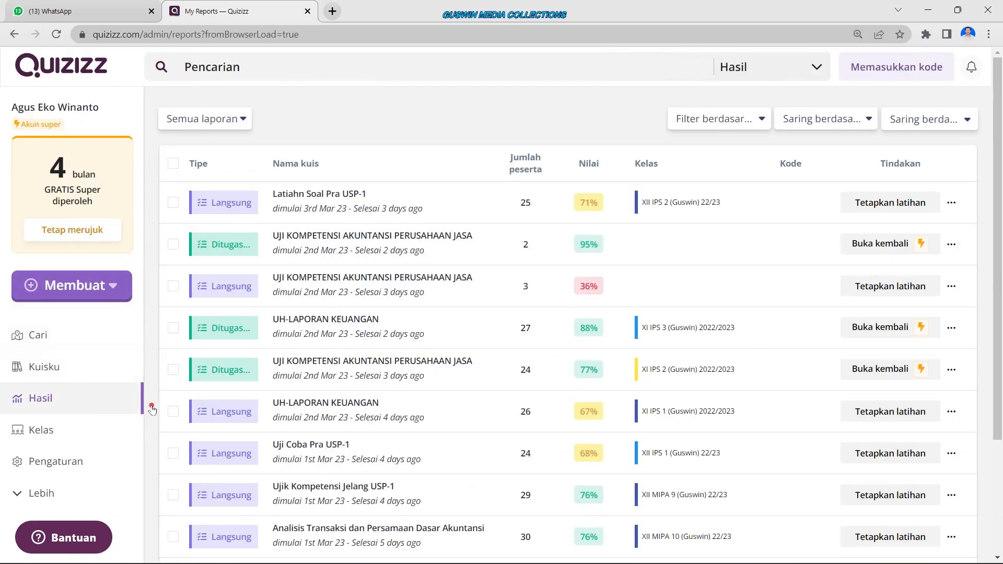
Delete the ELASTISITAS draft quiz from the personal quiz library.
{"action": "left_click", "coordinate": [61, 374]}
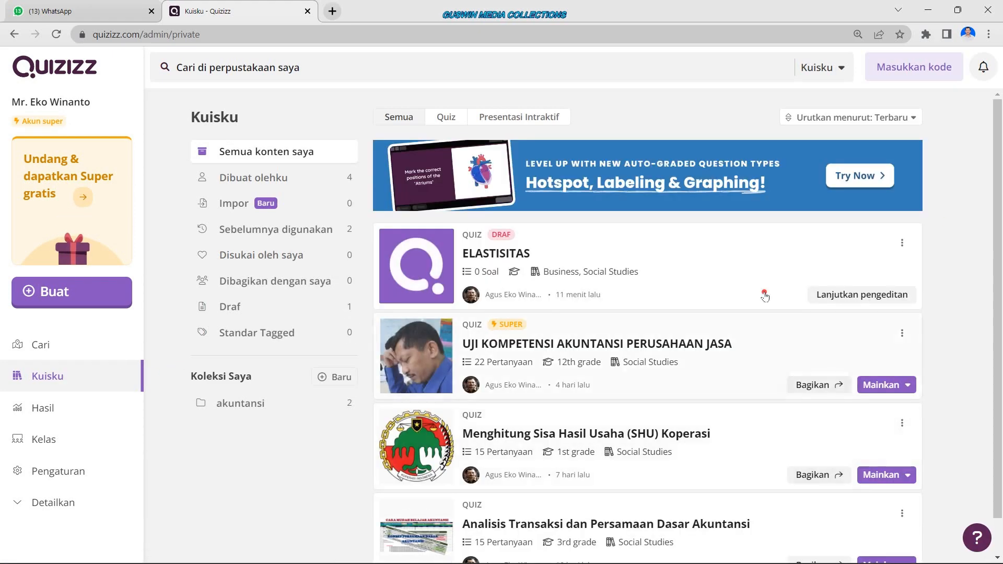
{"action": "left_click", "coordinate": [902, 244]}
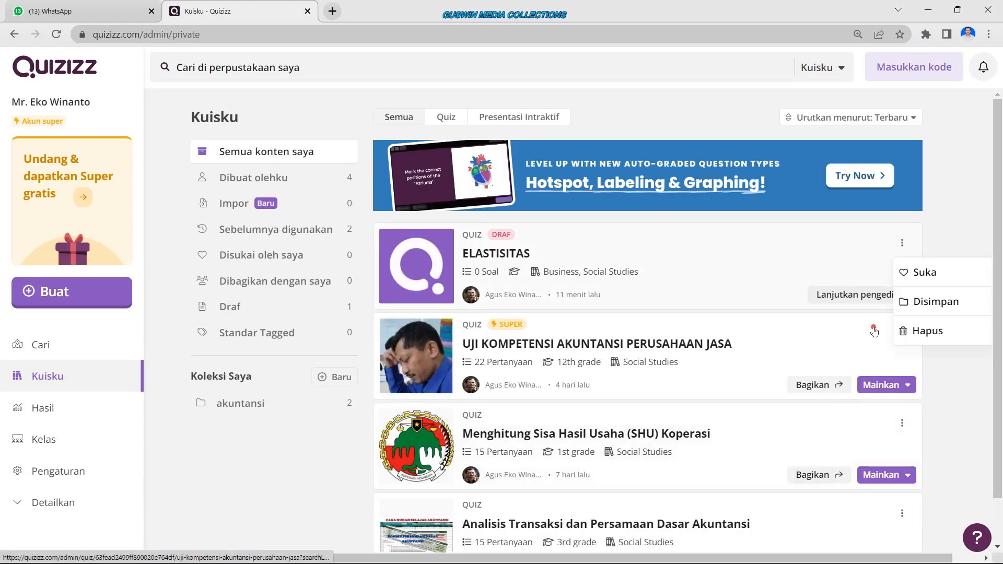
{"action": "left_click", "coordinate": [923, 332]}
{"action": "left_click", "coordinate": [656, 351]}
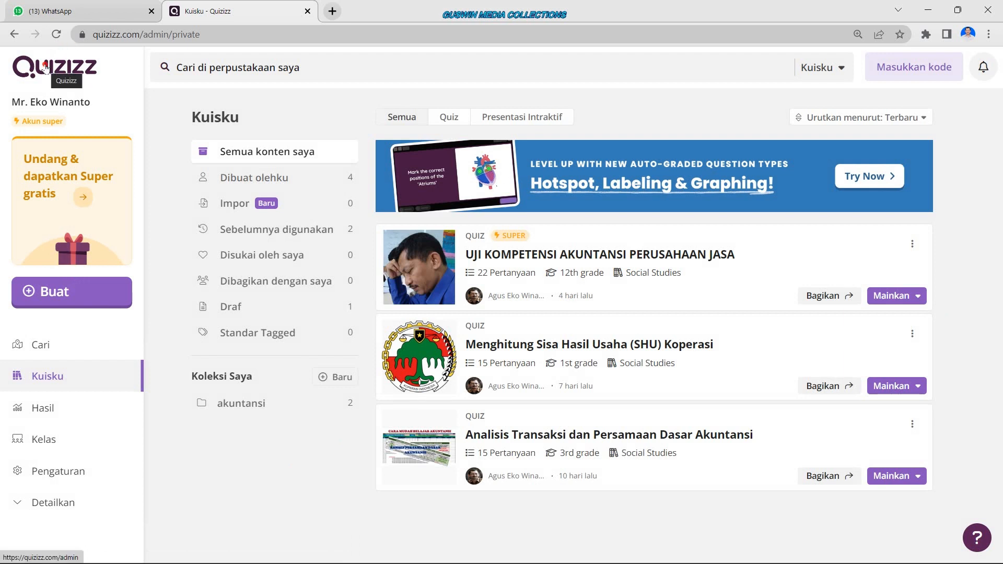
Start a new quiz from the search home page using the automatic quiz creator.
{"action": "left_click", "coordinate": [41, 345]}
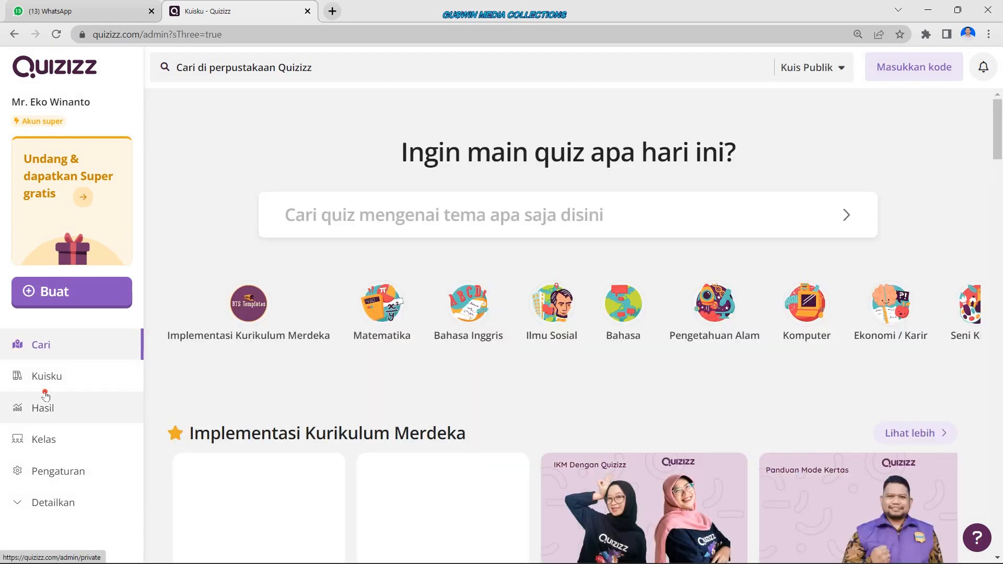
{"action": "left_click", "coordinate": [30, 291]}
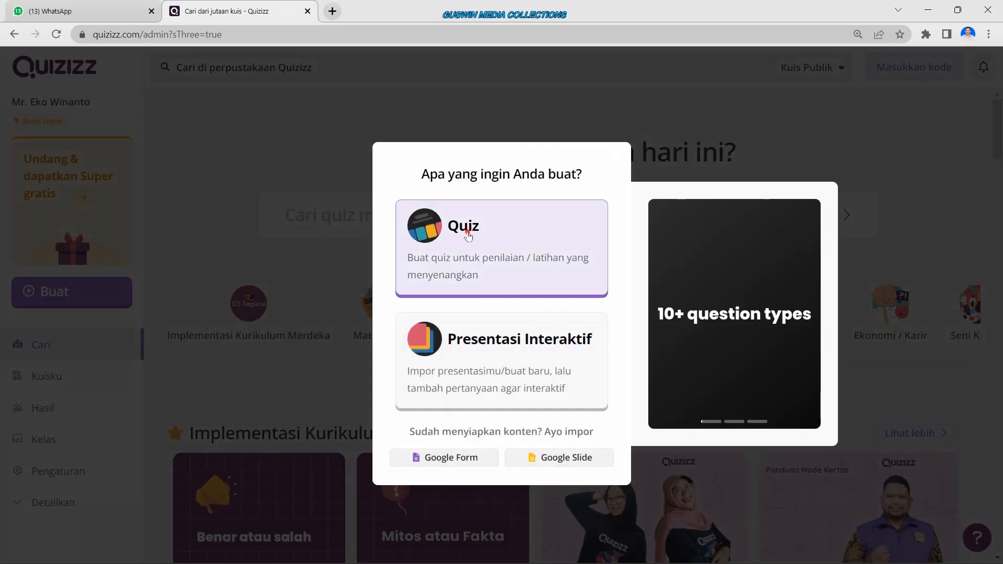
{"action": "left_click", "coordinate": [469, 235]}
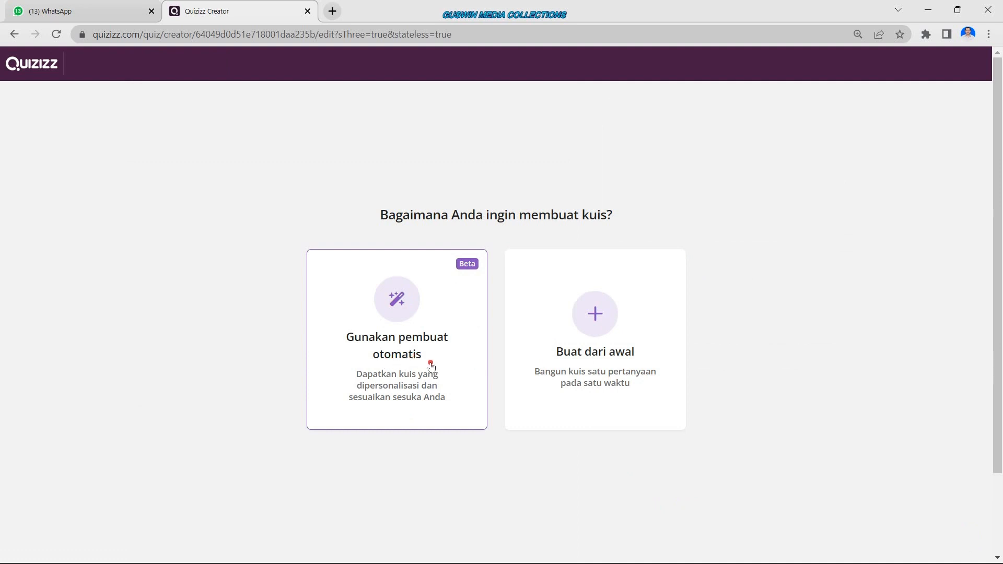
{"action": "left_click", "coordinate": [405, 332]}
Enter ATMOSFER as the quiz topic and generate the quiz.
{"action": "left_click", "coordinate": [405, 338]}
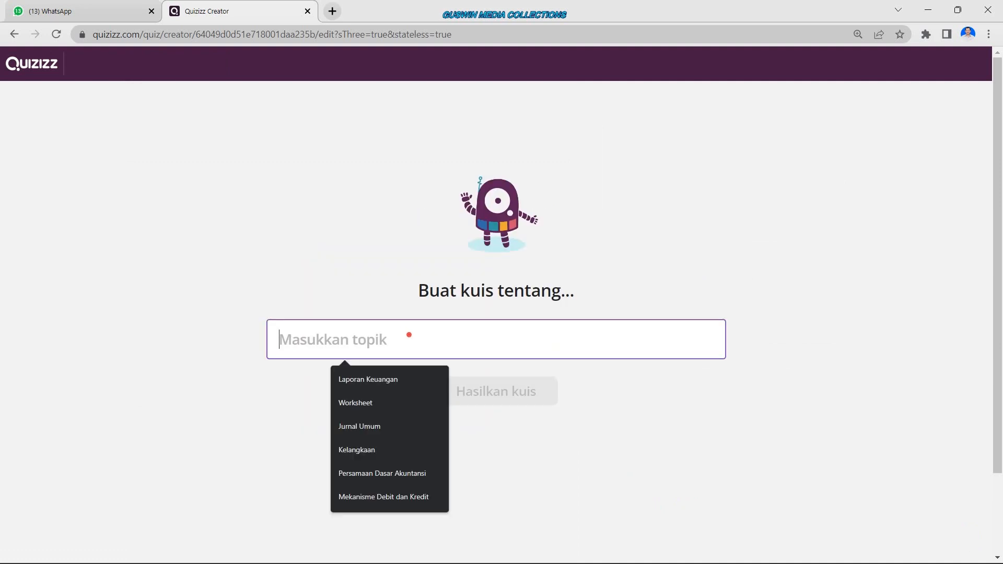
{"action": "left_click", "coordinate": [659, 220]}
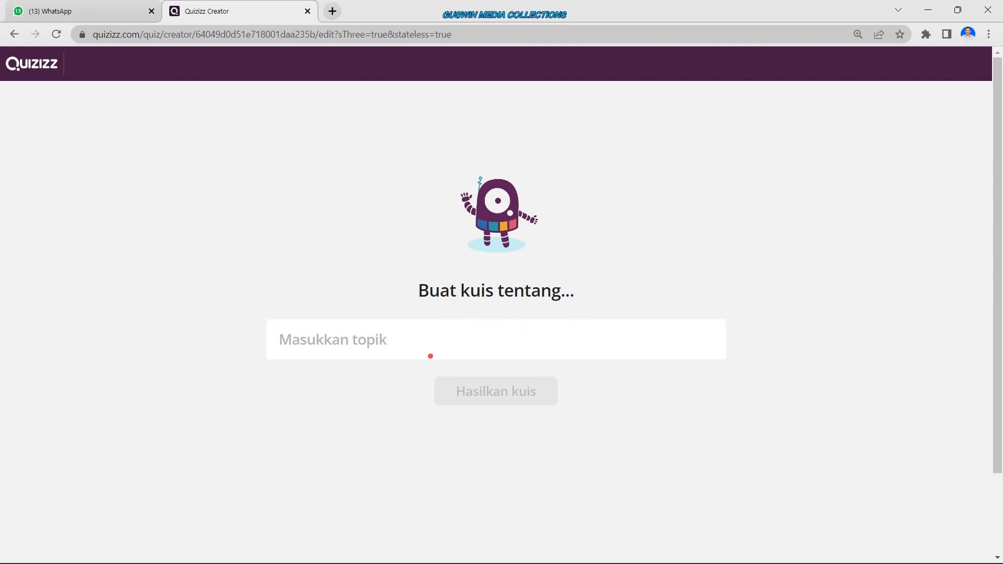
{"action": "left_click", "coordinate": [428, 349]}
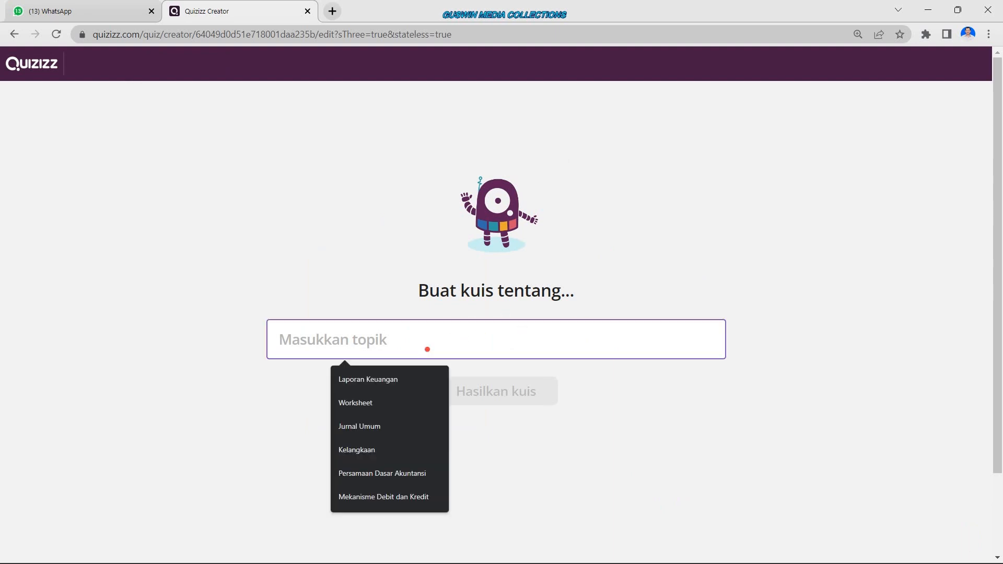
{"action": "type", "text": "ATMOSFER"}
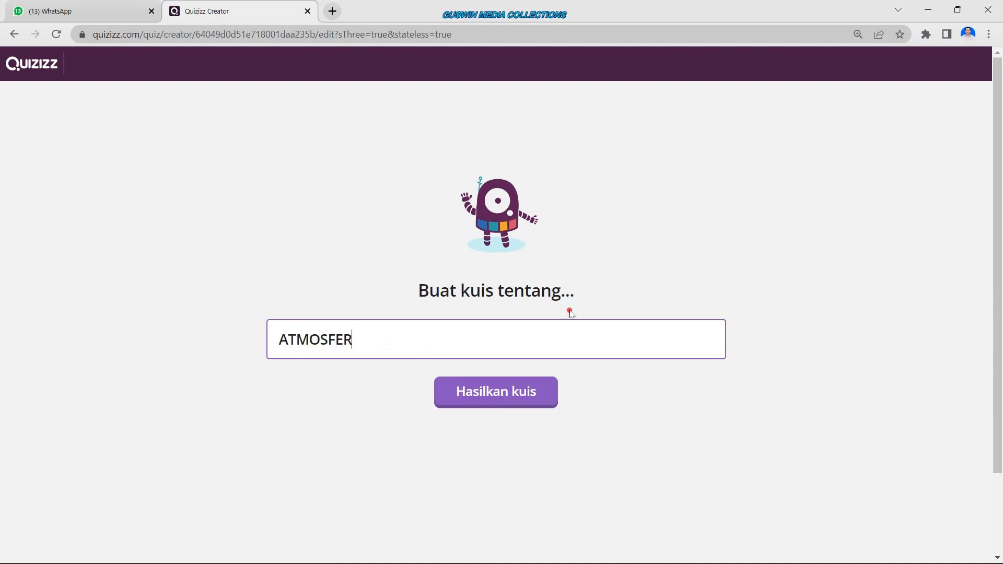
{"action": "left_click", "coordinate": [506, 400]}
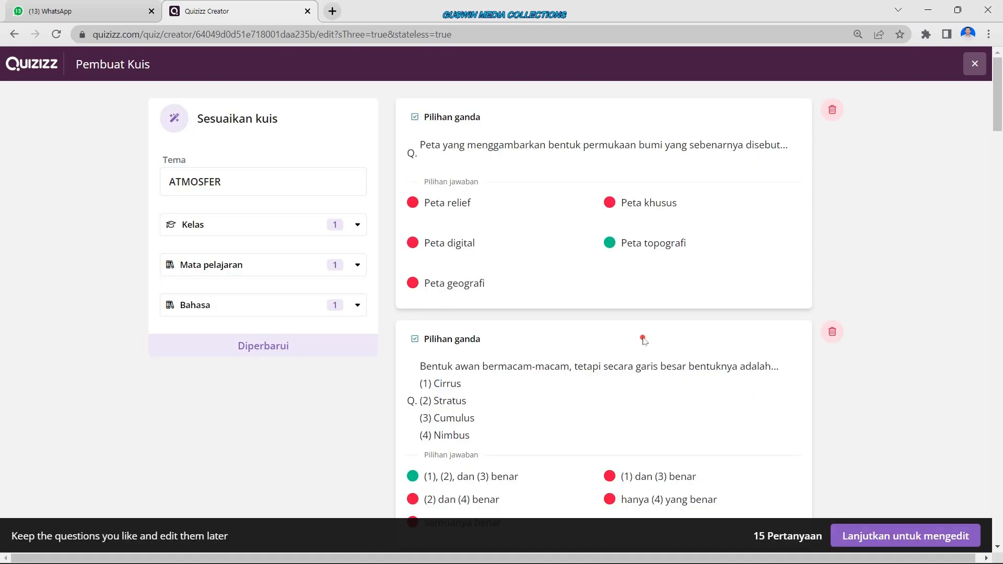
Examine the generated multiple-choice questions on ATMOSFER and the available grade-level options.
{"action": "scroll", "coordinate": [551, 190], "scroll_direction": "down", "scroll_amount": 10}
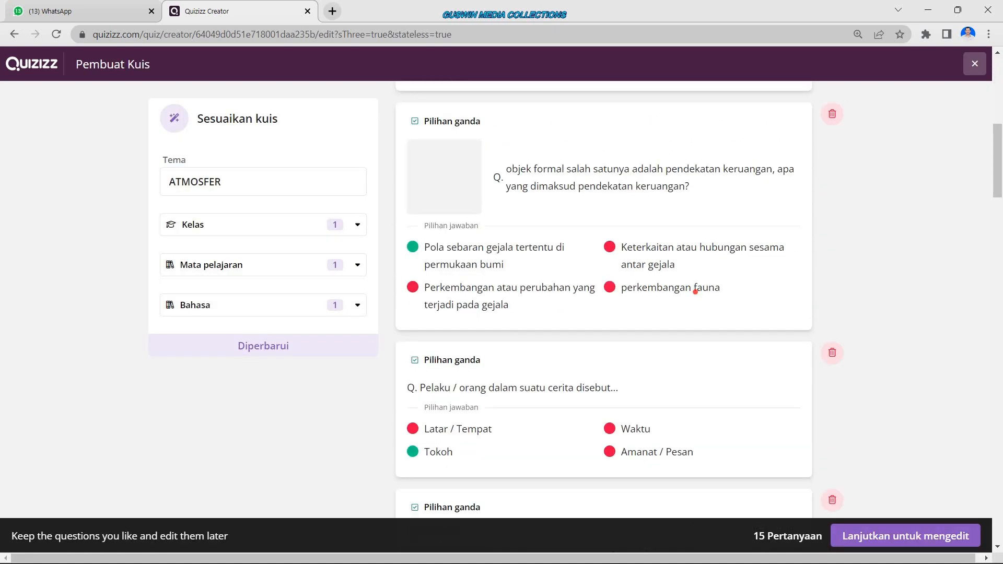
{"action": "scroll", "coordinate": [696, 299], "scroll_direction": "up", "scroll_amount": 5}
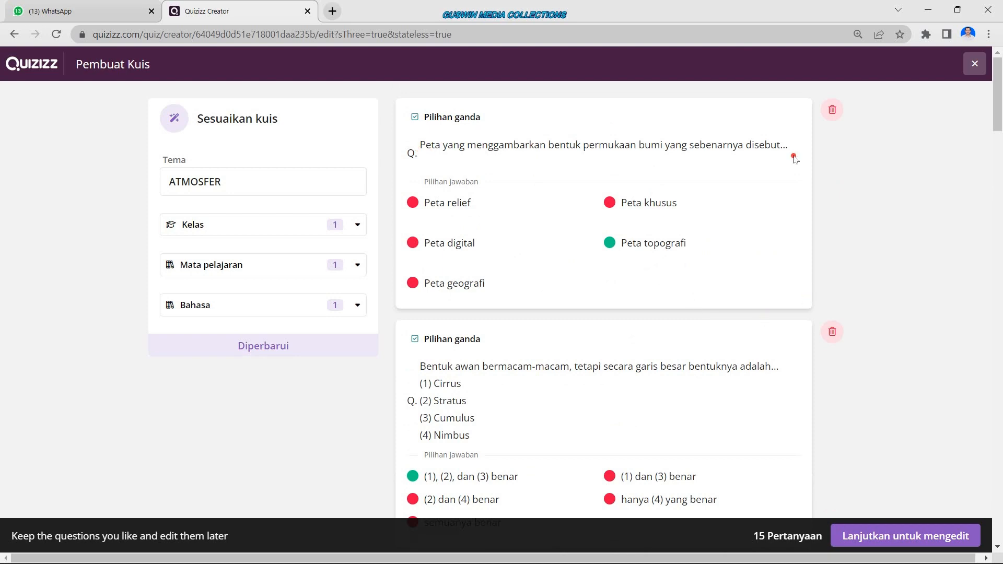
{"action": "scroll", "coordinate": [538, 362], "scroll_direction": "down", "scroll_amount": 20}
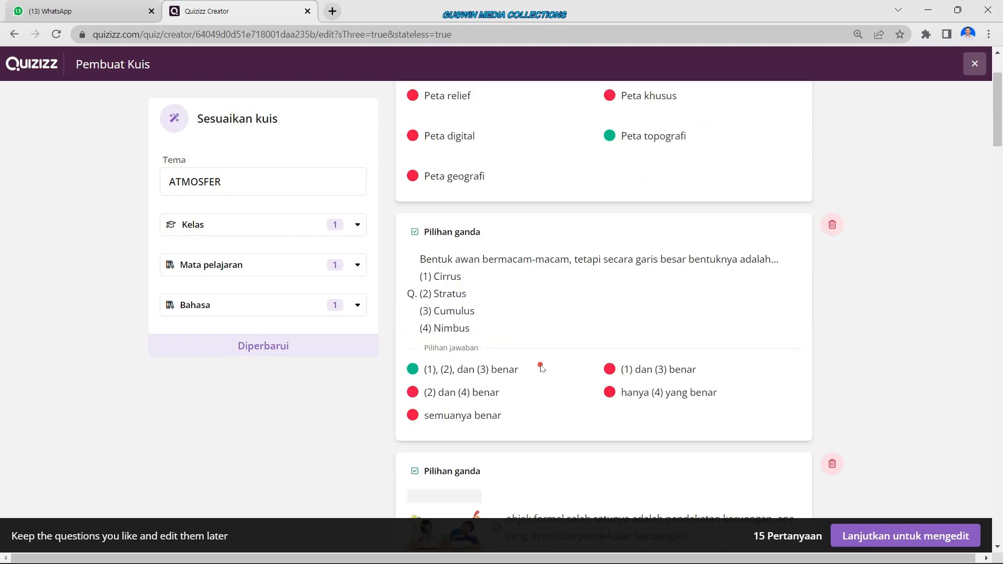
{"action": "scroll", "coordinate": [569, 336], "scroll_direction": "down", "scroll_amount": 20}
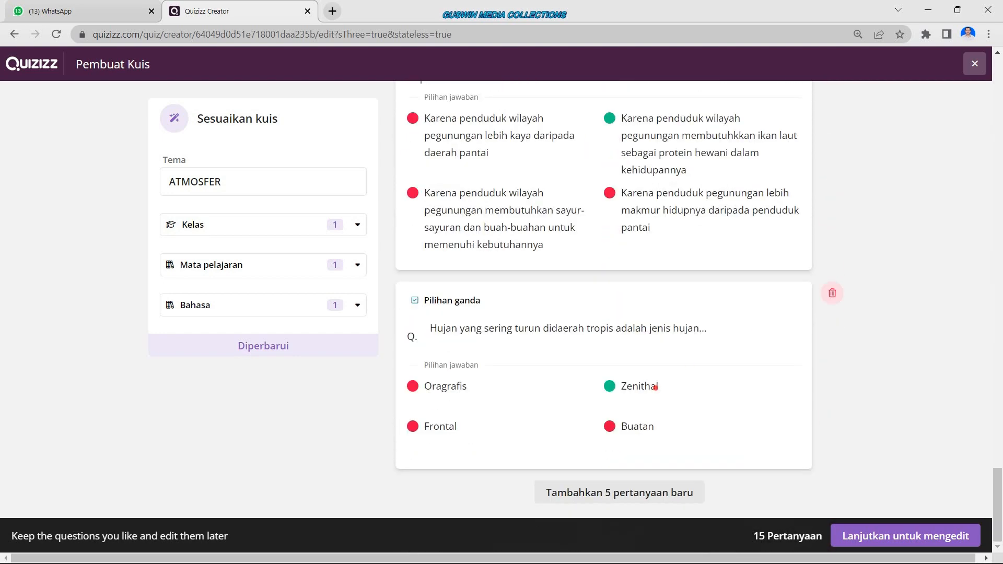
{"action": "scroll", "coordinate": [627, 389], "scroll_direction": "up", "scroll_amount": 3}
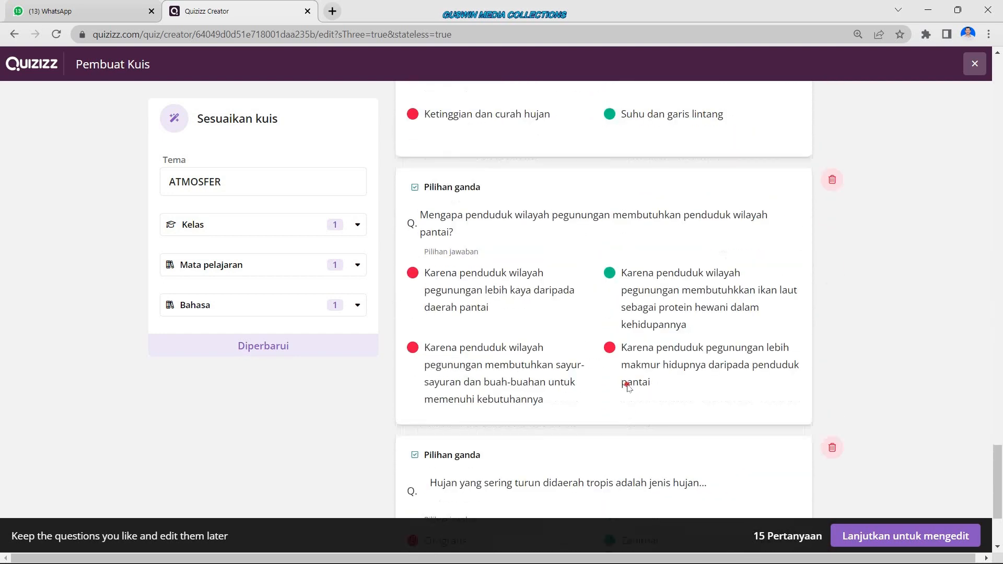
{"action": "scroll", "coordinate": [628, 387], "scroll_direction": "up", "scroll_amount": 1}
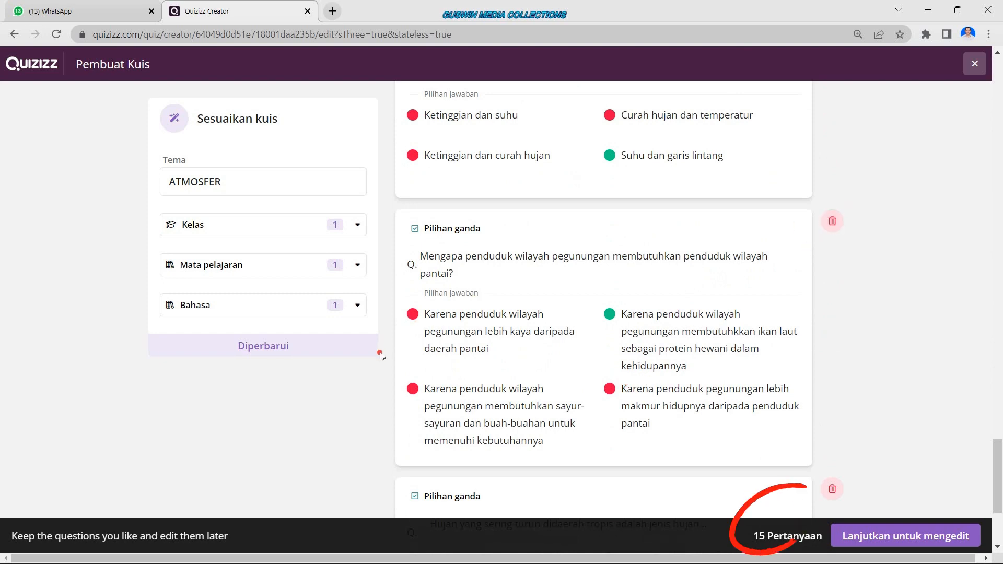
{"action": "scroll", "coordinate": [407, 358], "scroll_direction": "up", "scroll_amount": 5}
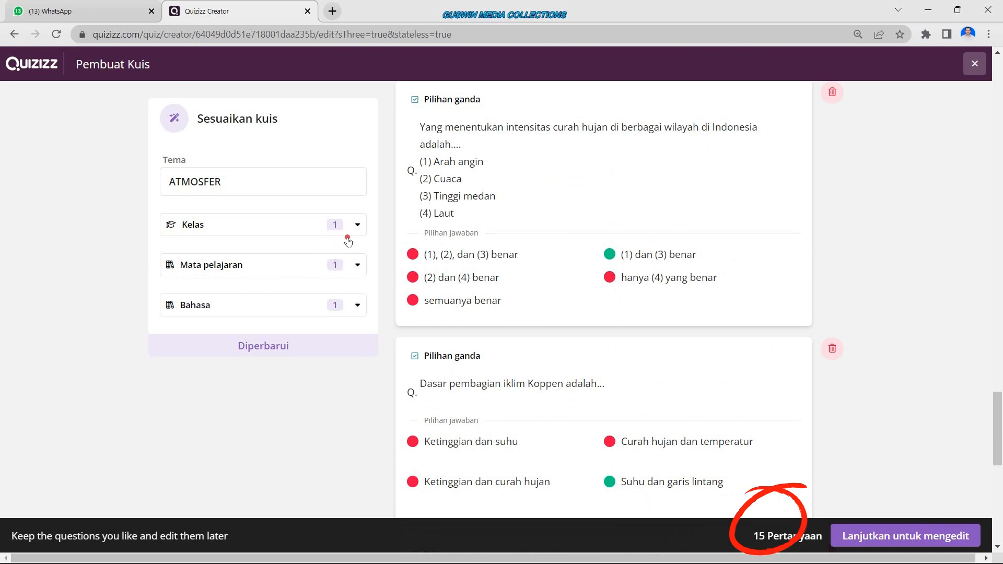
{"action": "left_click", "coordinate": [358, 224]}
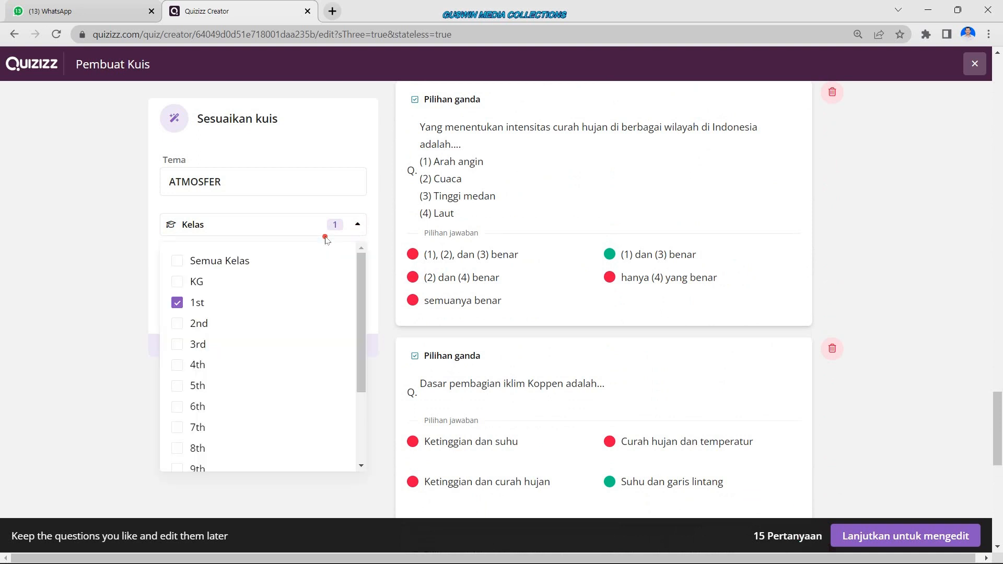
{"action": "left_click", "coordinate": [72, 357]}
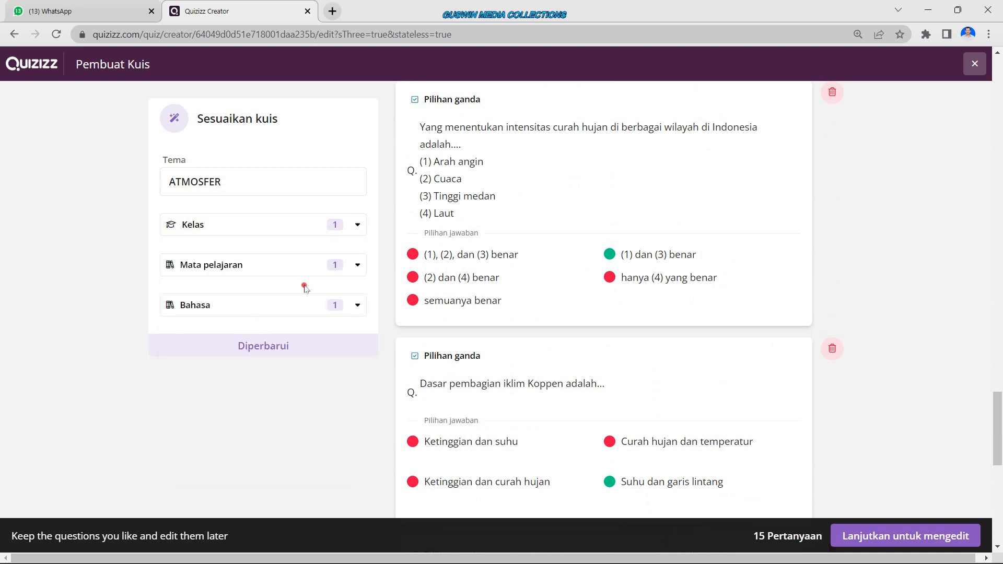
Add Geography to the selected subjects and update the generated questions.
{"action": "left_click", "coordinate": [356, 265]}
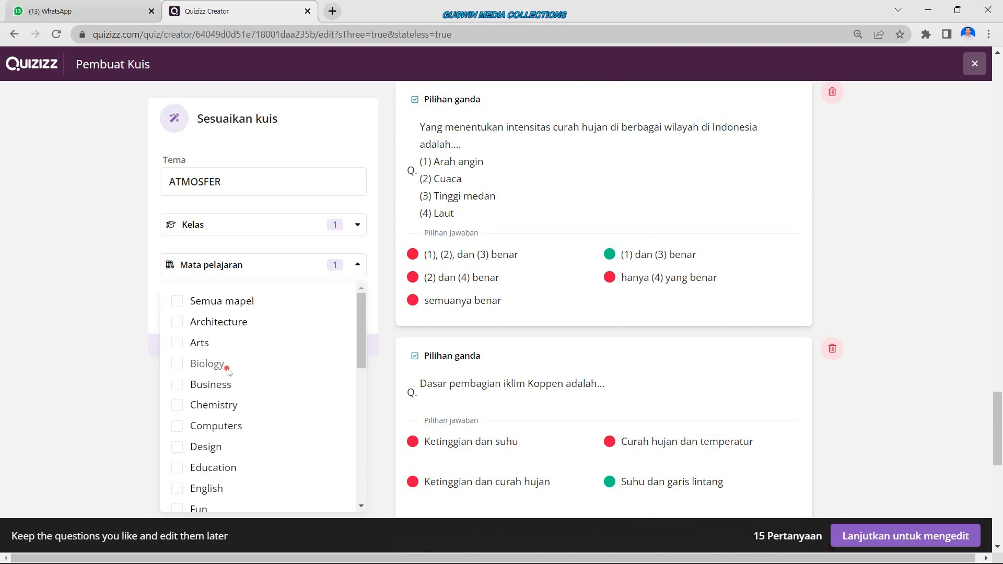
{"action": "scroll", "coordinate": [226, 371], "scroll_direction": "down", "scroll_amount": 3}
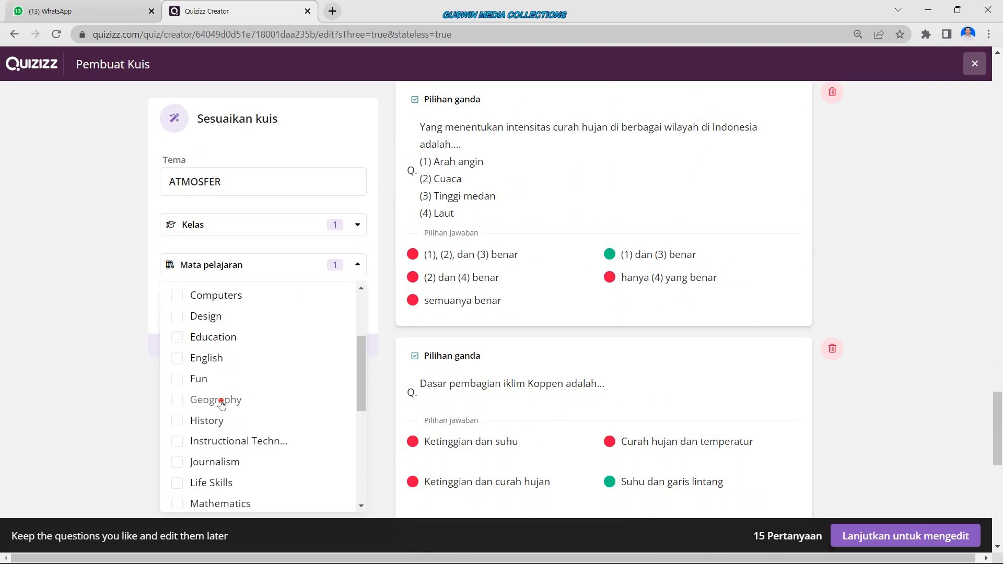
{"action": "left_click", "coordinate": [221, 401]}
{"action": "left_click", "coordinate": [114, 433]}
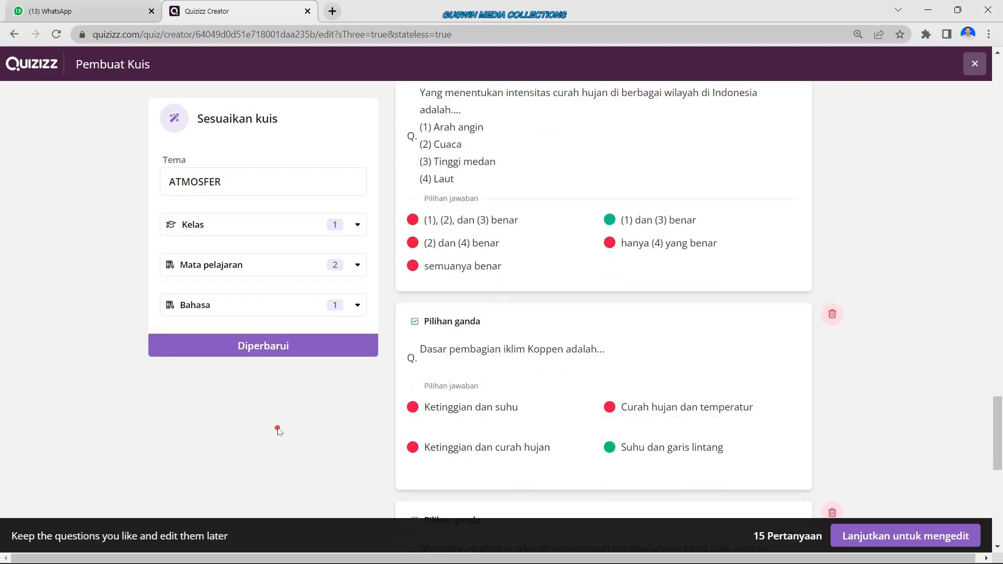
{"action": "scroll", "coordinate": [408, 392], "scroll_direction": "down", "scroll_amount": 5}
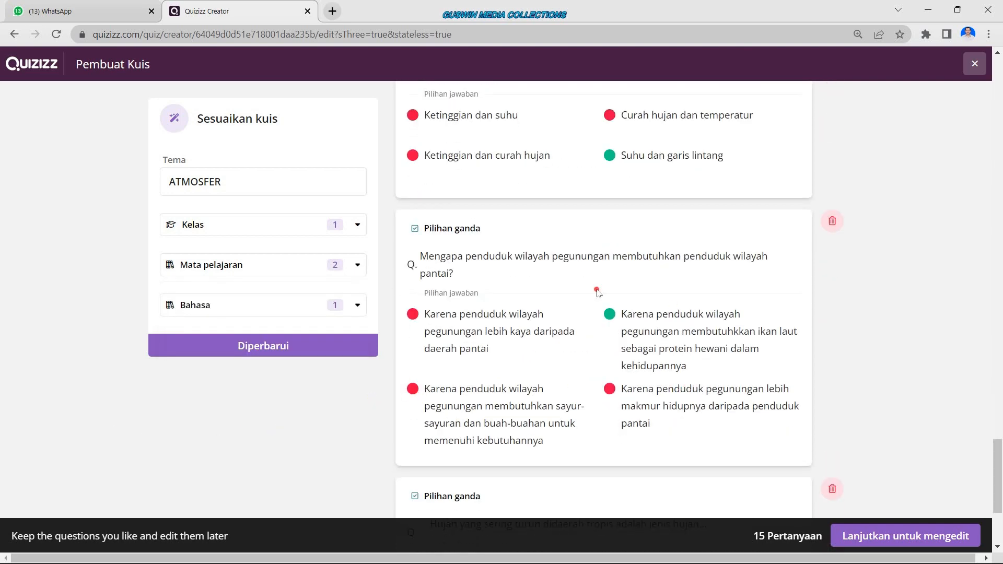
{"action": "left_click", "coordinate": [271, 348]}
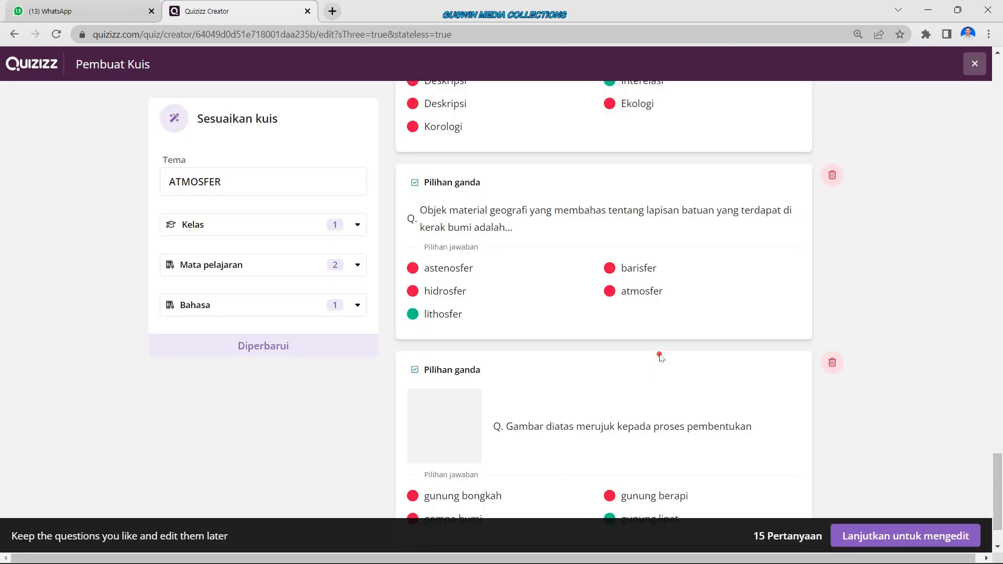
Review the updated questions and their answer choices throughout the generated quiz.
{"action": "scroll", "coordinate": [714, 334], "scroll_direction": "down", "scroll_amount": 2}
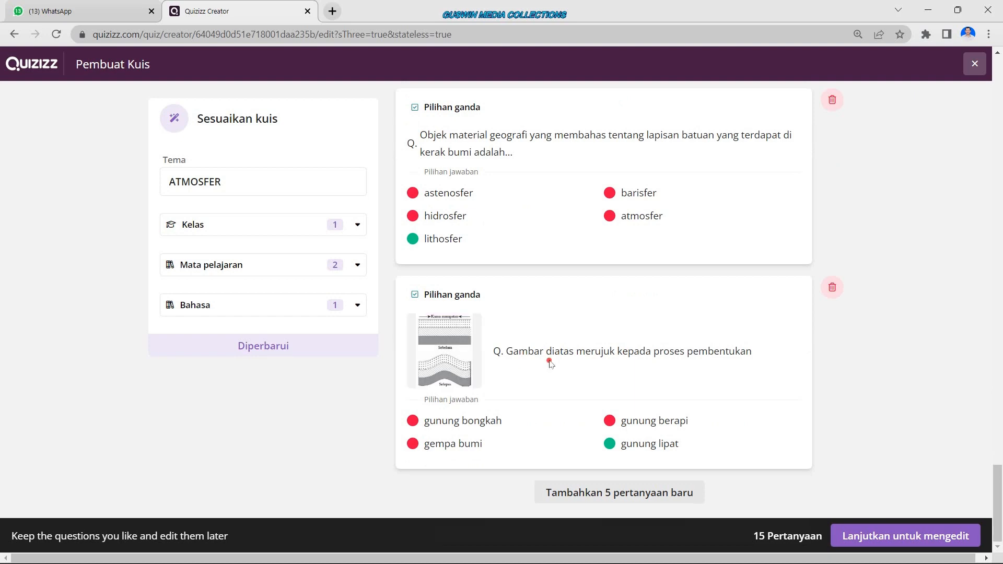
{"action": "scroll", "coordinate": [680, 375], "scroll_direction": "up", "scroll_amount": 15}
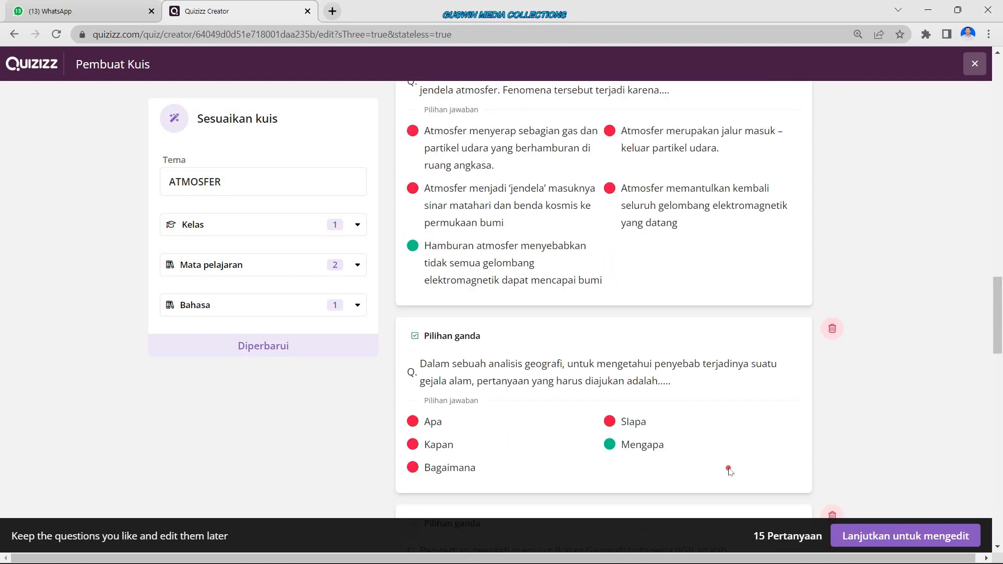
{"action": "scroll", "coordinate": [730, 470], "scroll_direction": "down", "scroll_amount": 10}
{"action": "scroll", "coordinate": [525, 328], "scroll_direction": "down", "scroll_amount": 9}
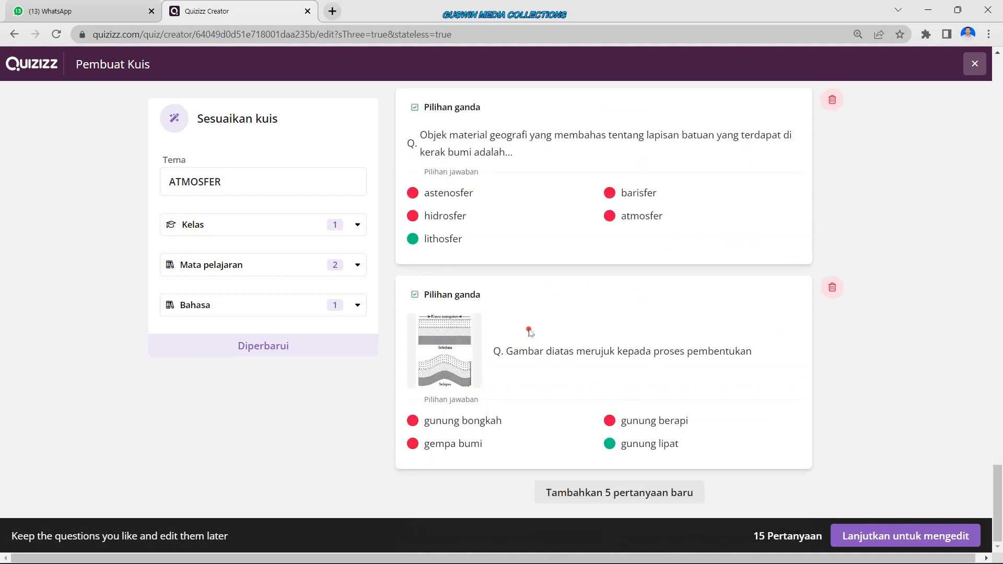
{"action": "scroll", "coordinate": [530, 329], "scroll_direction": "up", "scroll_amount": 9}
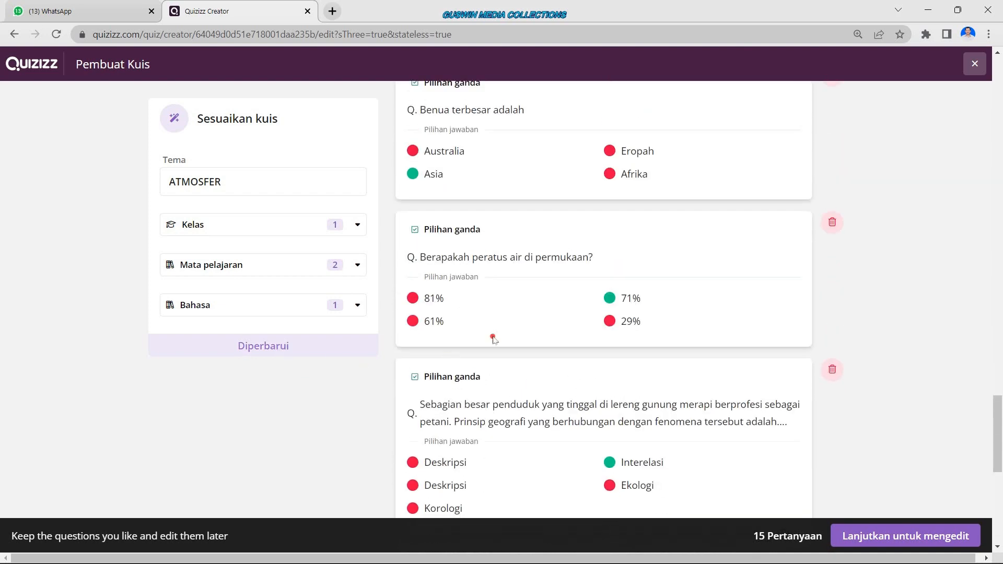
{"action": "scroll", "coordinate": [493, 336], "scroll_direction": "up", "scroll_amount": 14}
{"action": "scroll", "coordinate": [617, 319], "scroll_direction": "down", "scroll_amount": 5}
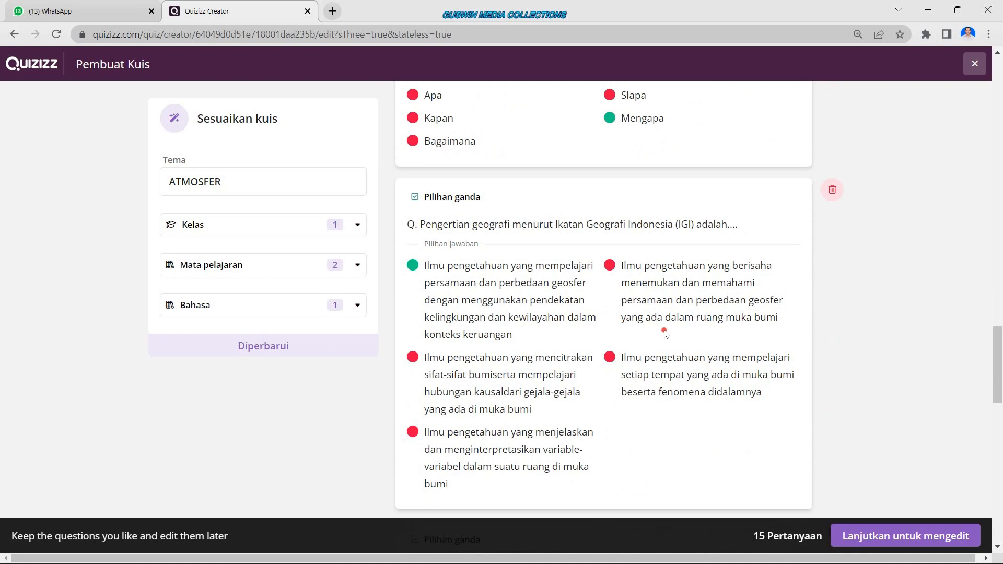
Look over the generated ATMOSFER questions once more and continue with them to the quiz editor.
{"action": "scroll", "coordinate": [660, 319], "scroll_direction": "up", "scroll_amount": 15}
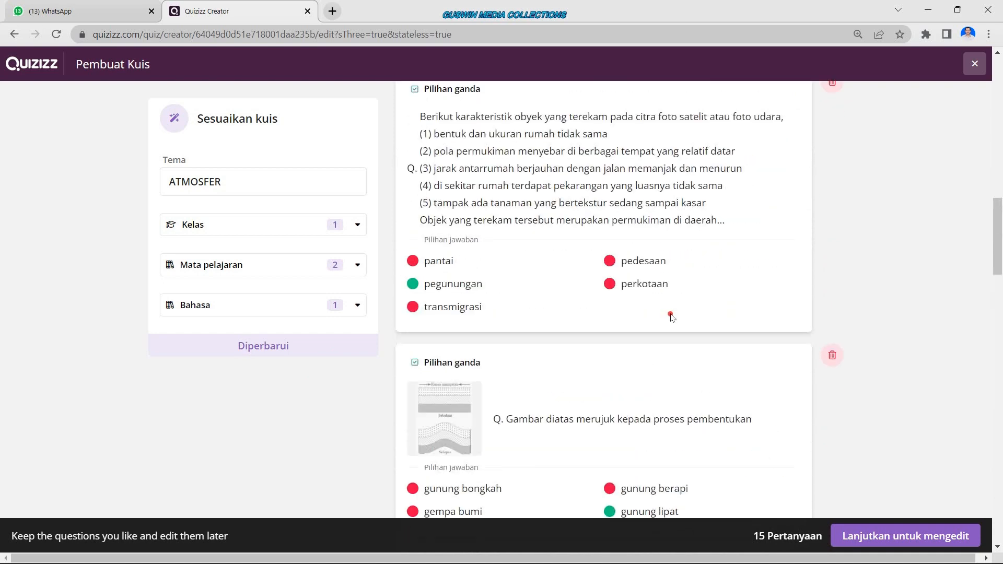
{"action": "scroll", "coordinate": [672, 317], "scroll_direction": "down", "scroll_amount": 3}
{"action": "scroll", "coordinate": [617, 320], "scroll_direction": "up", "scroll_amount": 4}
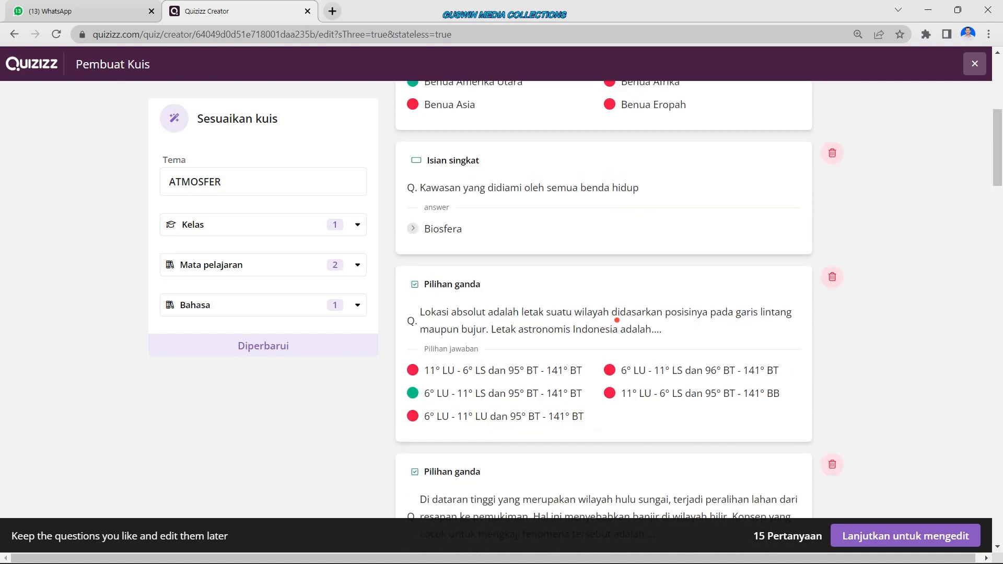
{"action": "scroll", "coordinate": [617, 320], "scroll_direction": "up", "scroll_amount": 3}
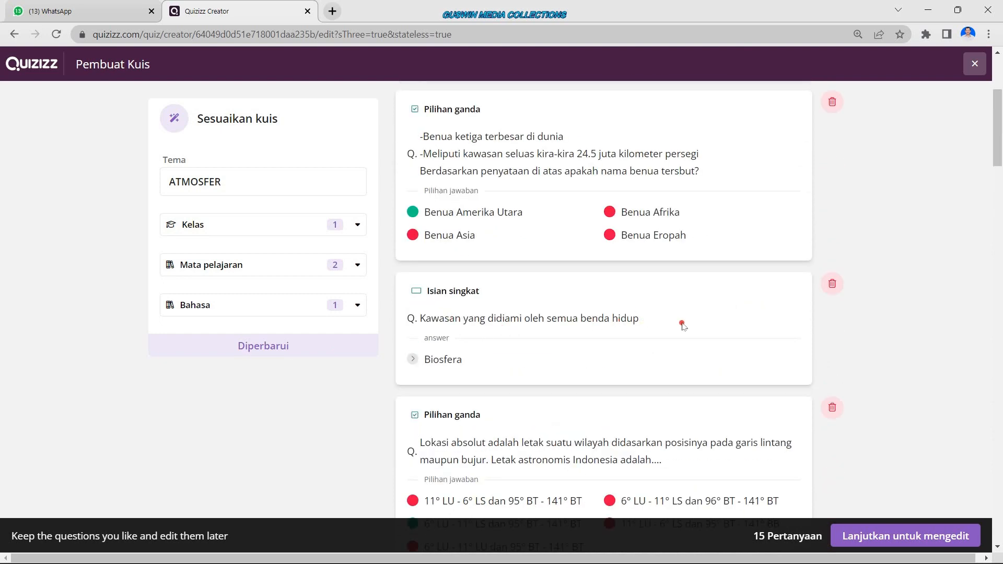
{"action": "scroll", "coordinate": [682, 325], "scroll_direction": "down", "scroll_amount": 5}
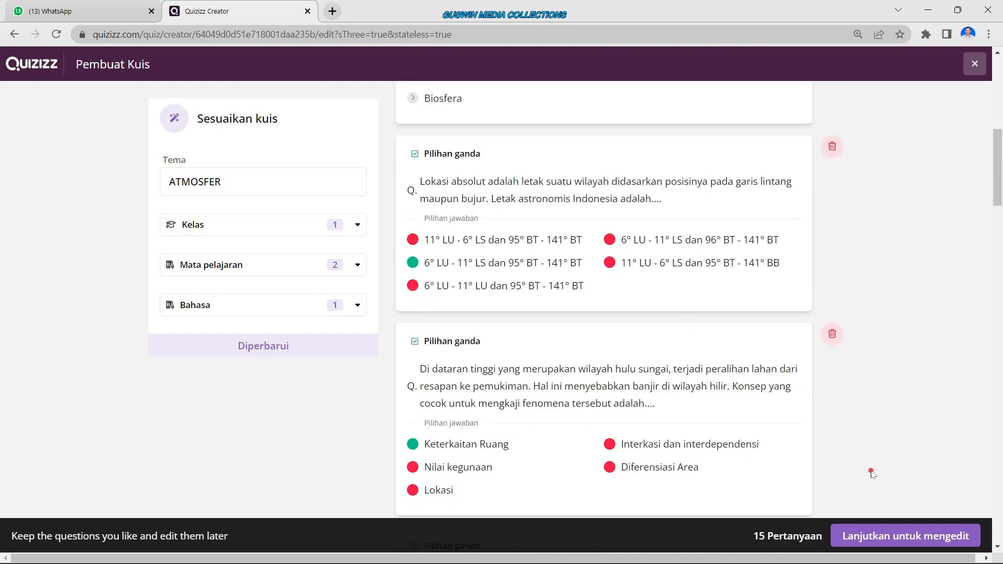
{"action": "left_click", "coordinate": [881, 540]}
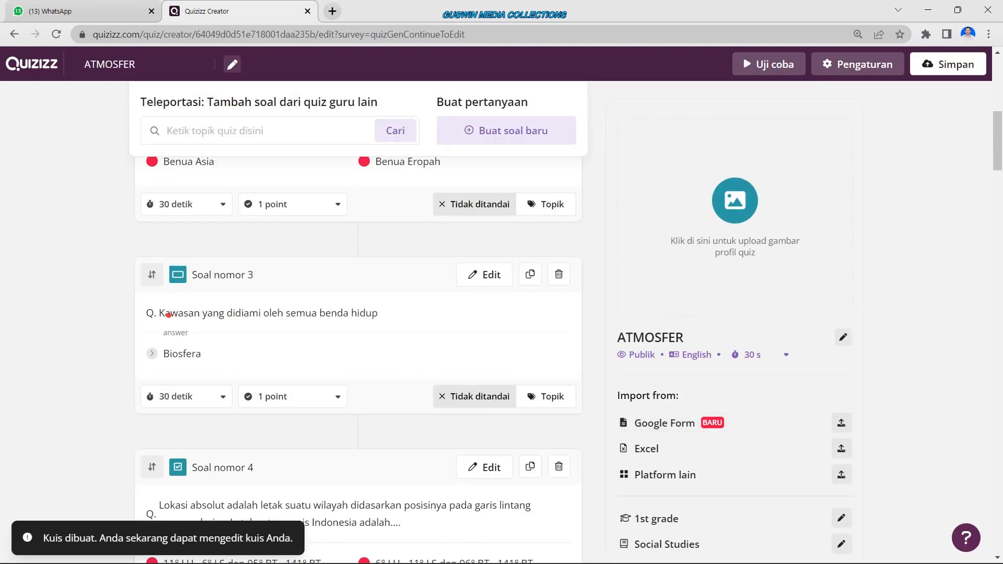
Review the questions, answer choices and quiz completeness checklist in the quiz editor.
{"action": "scroll", "coordinate": [372, 315], "scroll_direction": "down", "scroll_amount": 4}
{"action": "scroll", "coordinate": [366, 316], "scroll_direction": "up", "scroll_amount": 3}
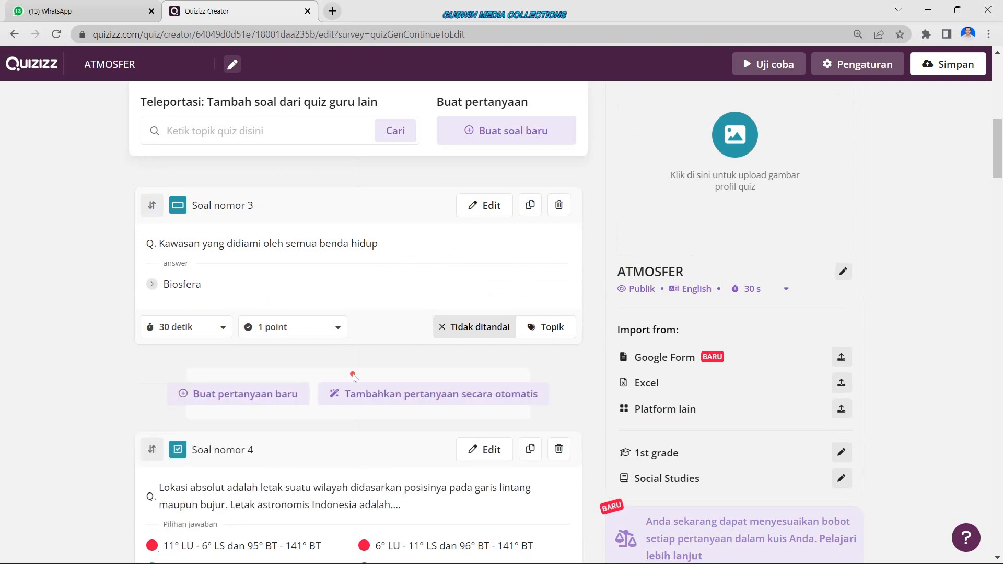
{"action": "scroll", "coordinate": [413, 354], "scroll_direction": "down", "scroll_amount": 20}
{"action": "scroll", "coordinate": [412, 353], "scroll_direction": "down", "scroll_amount": 5}
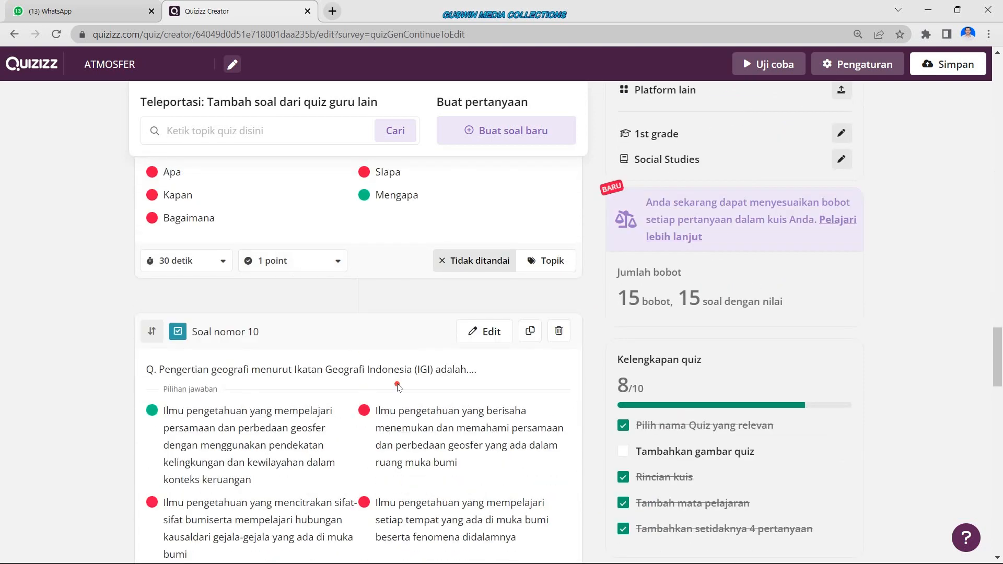
{"action": "scroll", "coordinate": [426, 357], "scroll_direction": "down", "scroll_amount": 6}
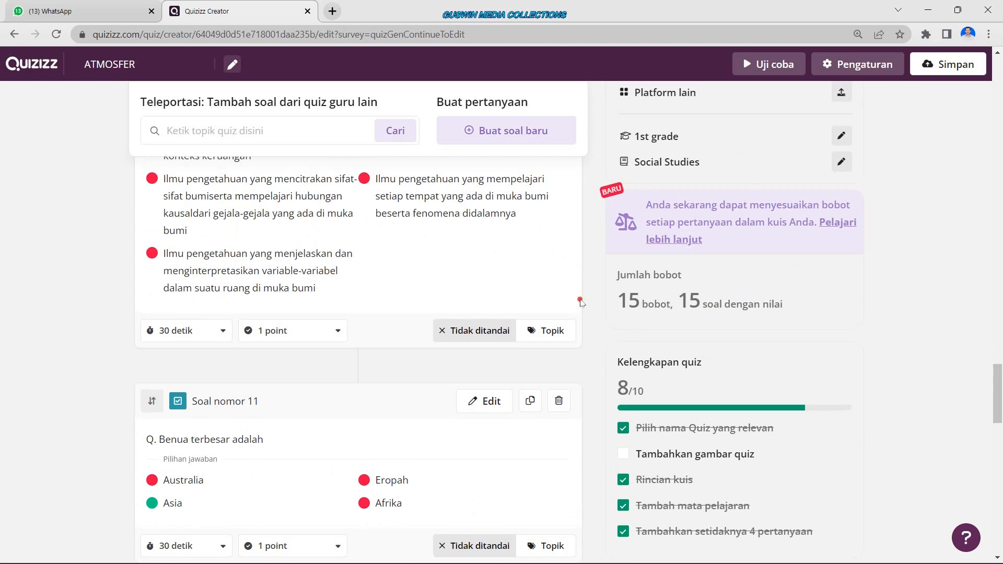
{"action": "scroll", "coordinate": [690, 335], "scroll_direction": "up", "scroll_amount": 7}
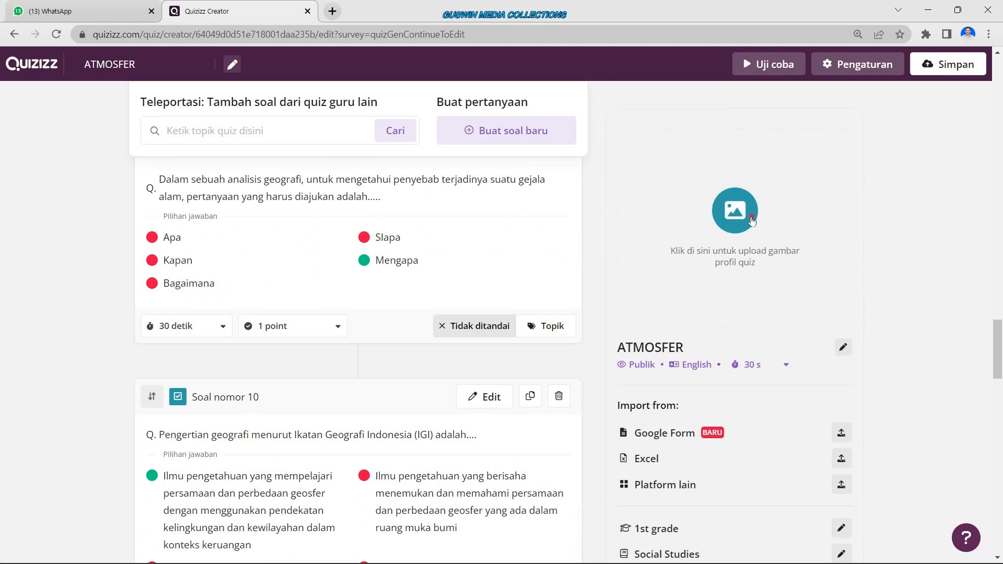
Search for ATMOSFER cover images and insert the purple-blue illustration of atmosphere layers with the globe at its side.
{"action": "left_click", "coordinate": [738, 219]}
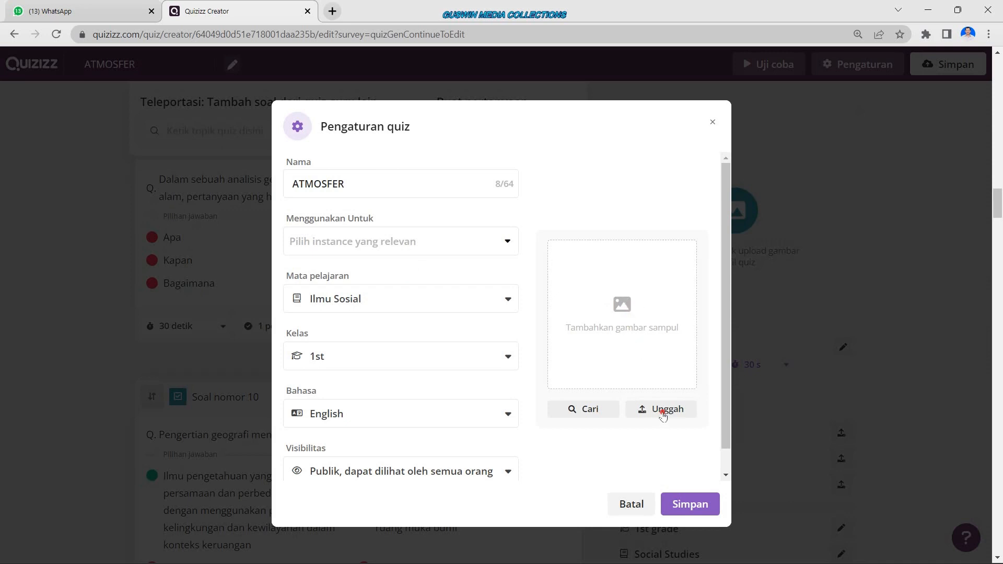
{"action": "left_click", "coordinate": [622, 309]}
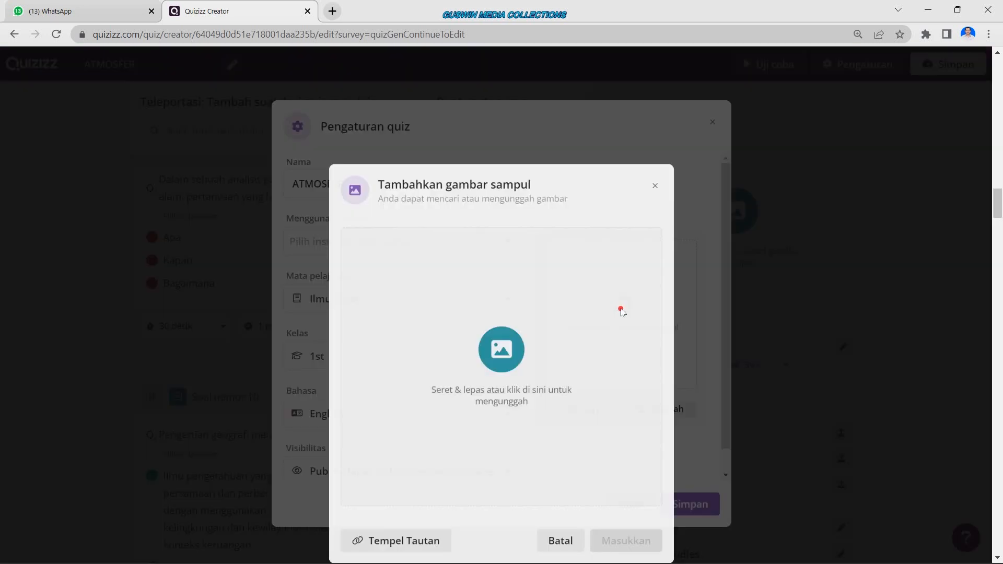
{"action": "left_click", "coordinate": [515, 168]}
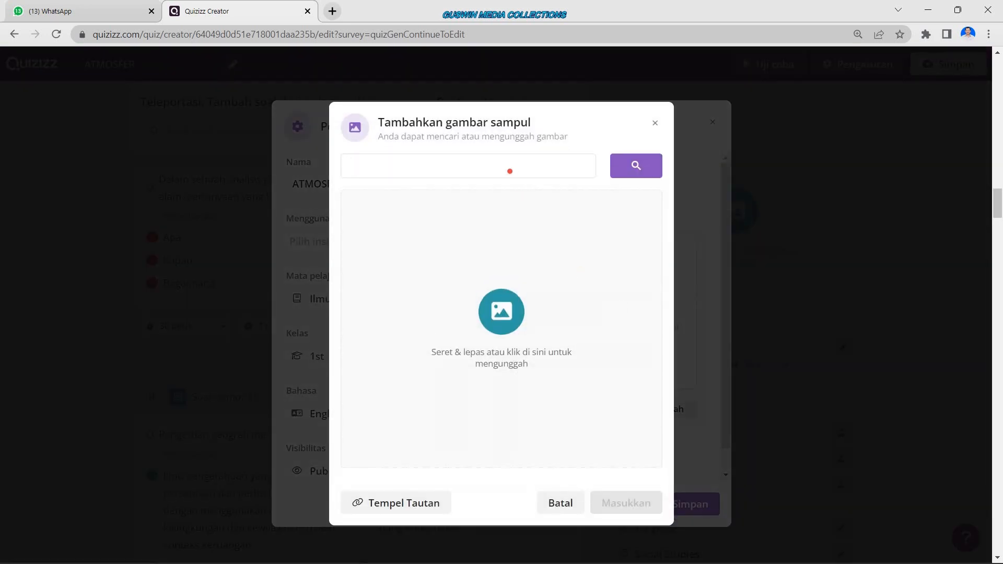
{"action": "type", "text": "ATMOSFER"}
{"action": "left_click", "coordinate": [635, 165]}
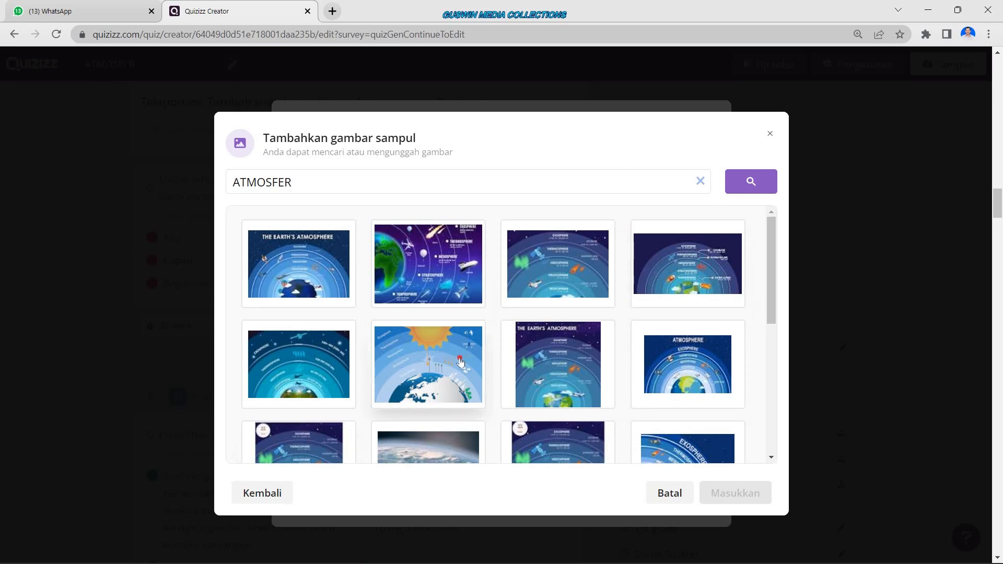
{"action": "left_click", "coordinate": [443, 264]}
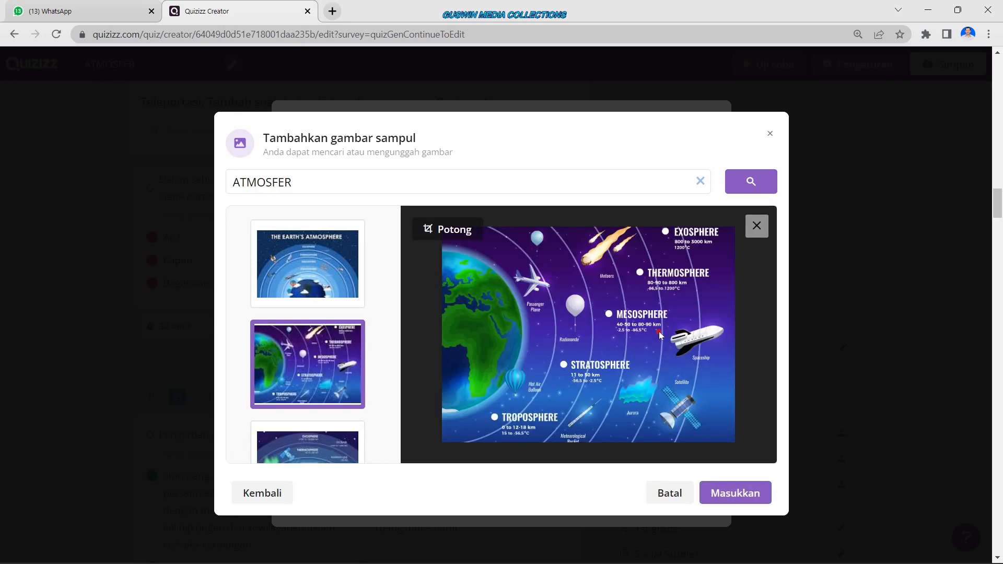
{"action": "left_click", "coordinate": [743, 498]}
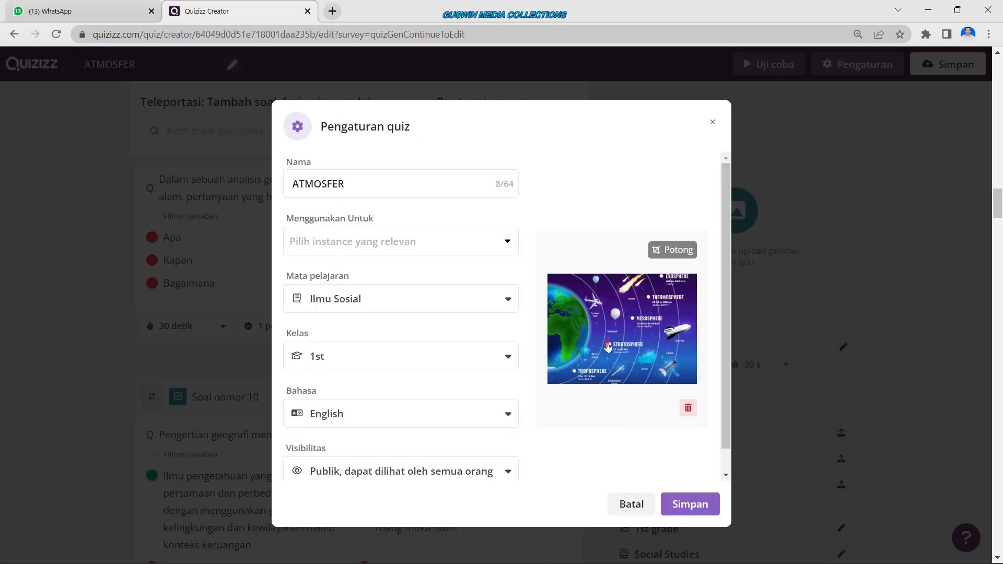
Try cropping the cover image from its upper-right corner, and save the quiz settings with the cover image.
{"action": "left_click", "coordinate": [672, 251]}
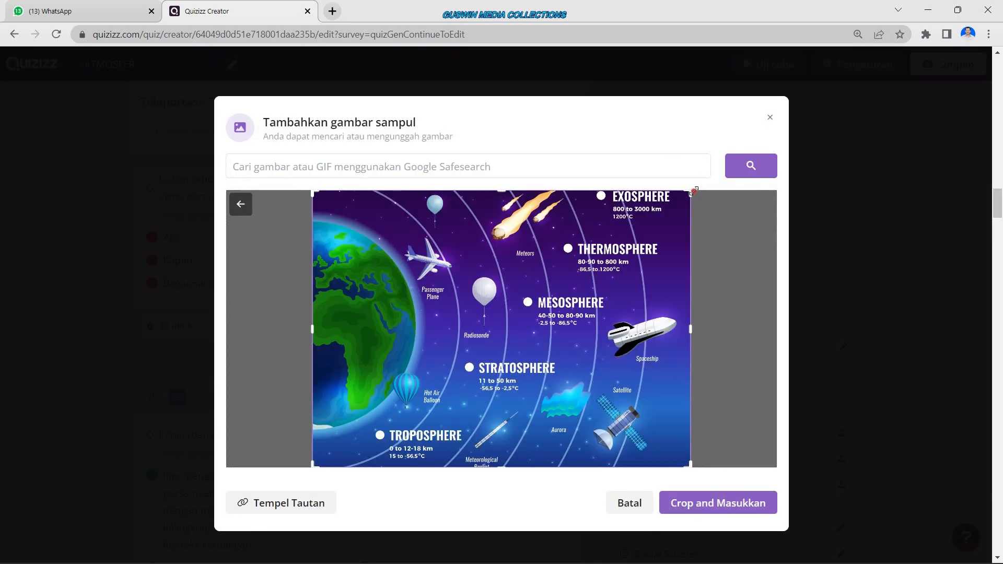
{"action": "left_click_drag", "start_coordinate": [693, 191], "coordinate": [588, 282]}
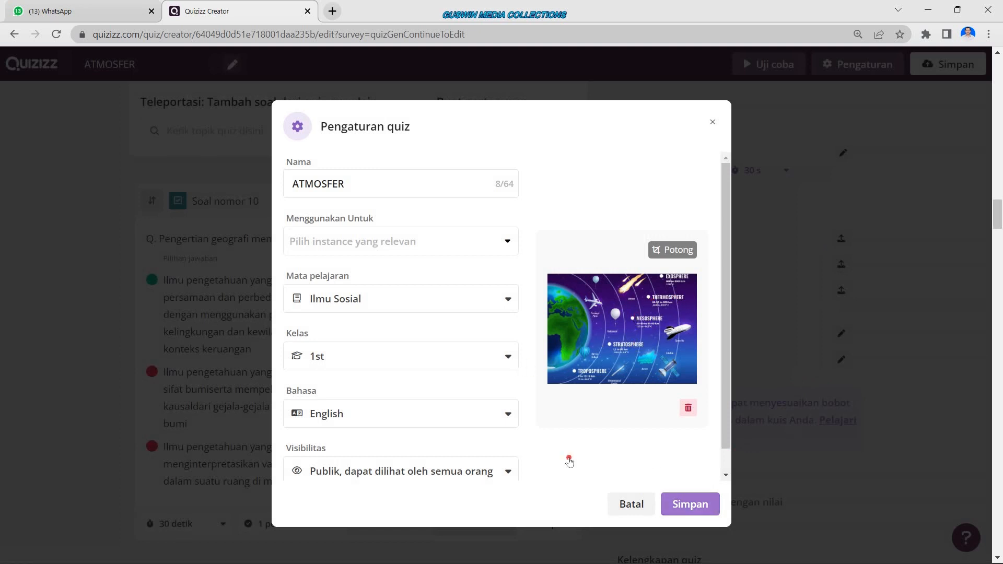
{"action": "left_click", "coordinate": [699, 505]}
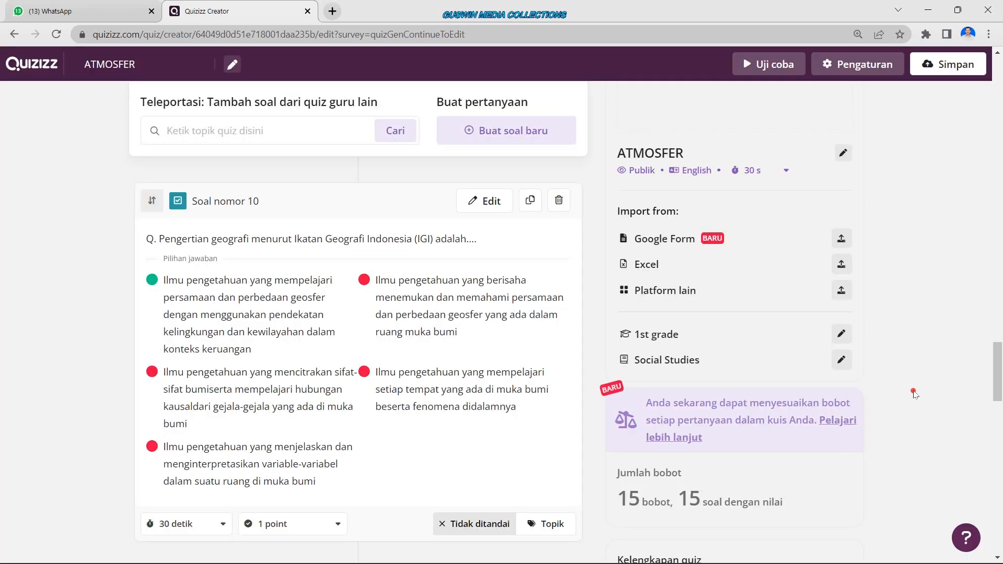
Check the question list, save the ATMOSFER quiz with its reviewed settings, and skip starting or assigning it.
{"action": "scroll", "coordinate": [535, 316], "scroll_direction": "down", "scroll_amount": 20}
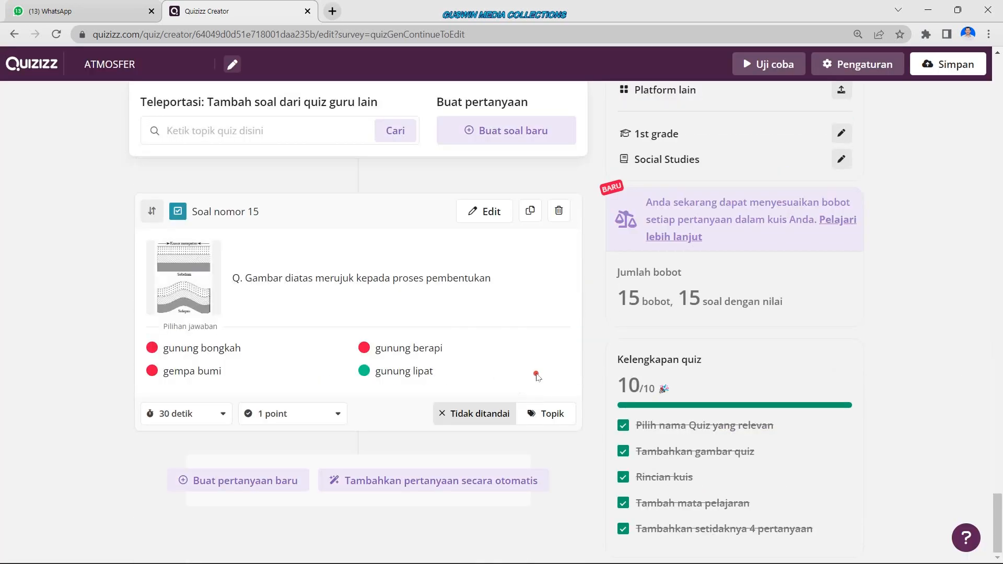
{"action": "scroll", "coordinate": [535, 375], "scroll_direction": "up", "scroll_amount": 20}
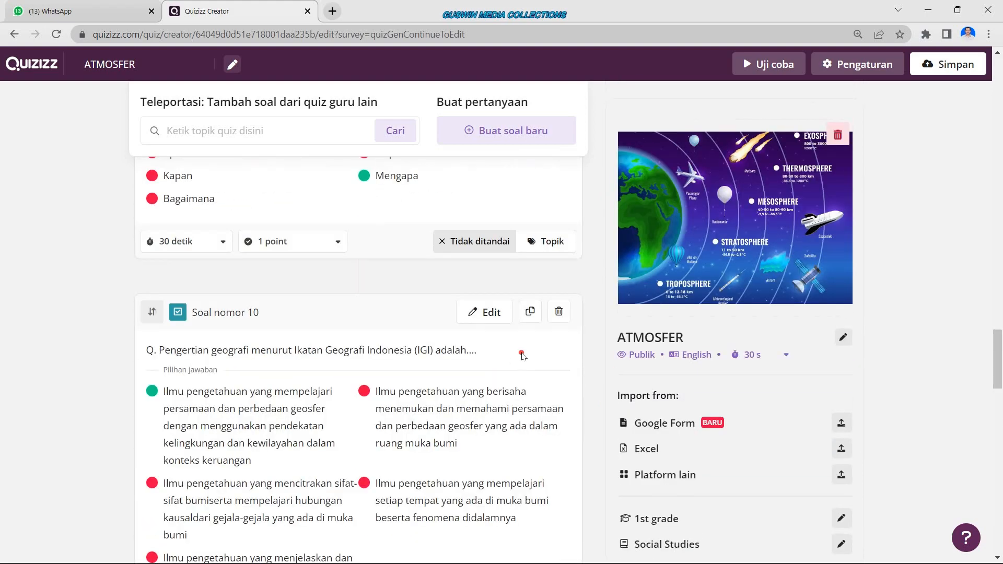
{"action": "scroll", "coordinate": [523, 356], "scroll_direction": "up", "scroll_amount": 20}
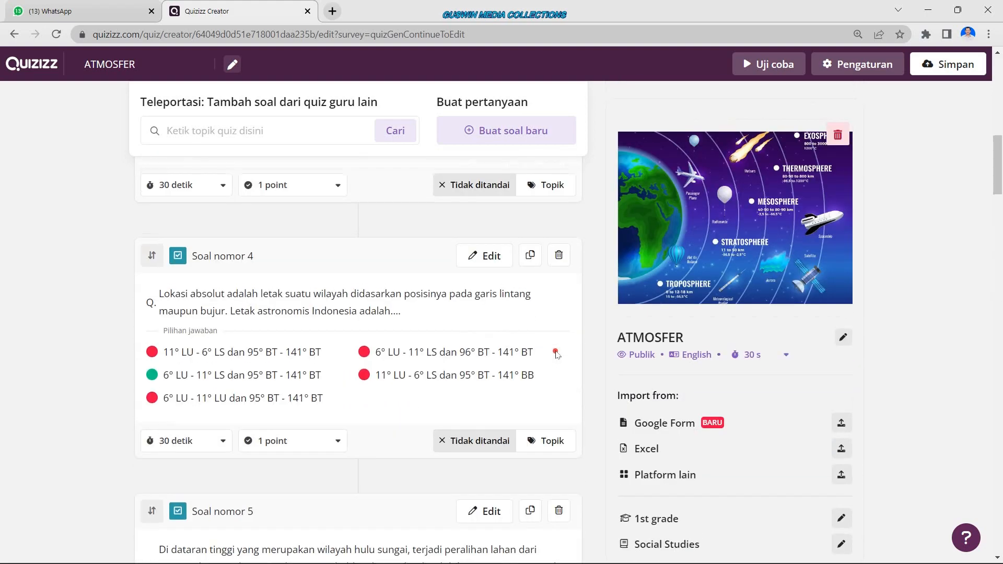
{"action": "scroll", "coordinate": [557, 354], "scroll_direction": "up", "scroll_amount": 10}
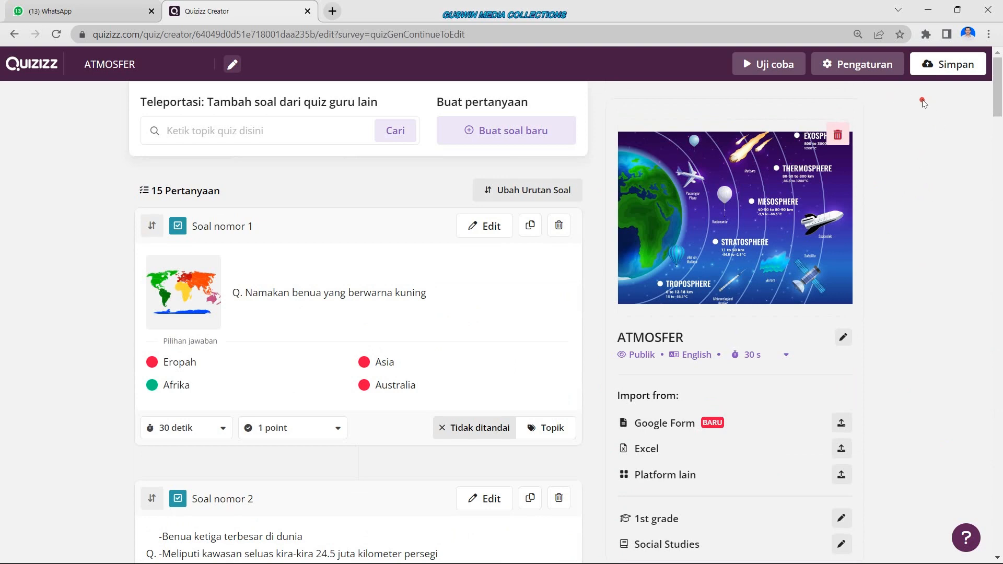
{"action": "left_click", "coordinate": [934, 65]}
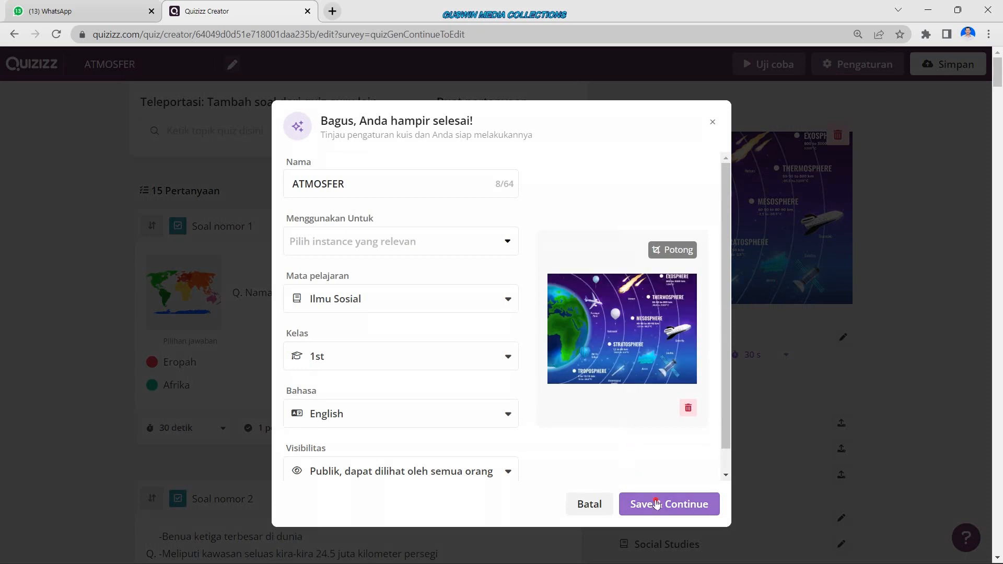
{"action": "left_click", "coordinate": [643, 504]}
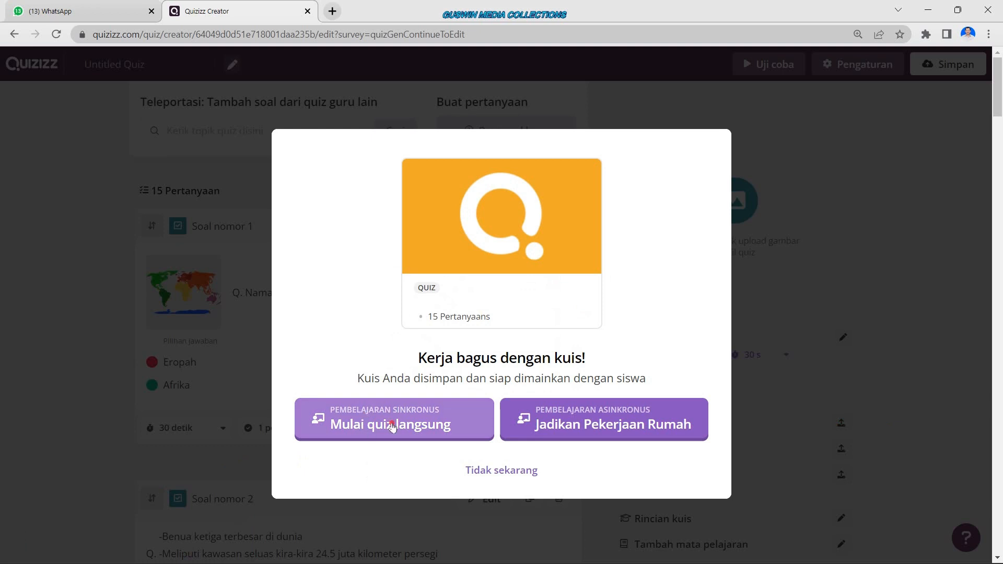
{"action": "left_click", "coordinate": [503, 474]}
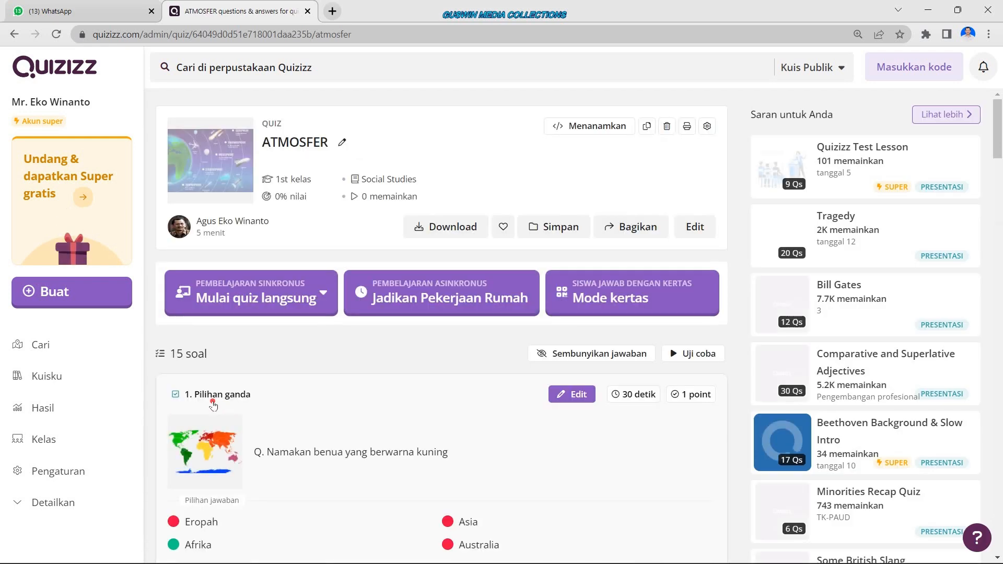
Check the personal quiz library and start another quiz with the automatic creator.
{"action": "left_click", "coordinate": [61, 378]}
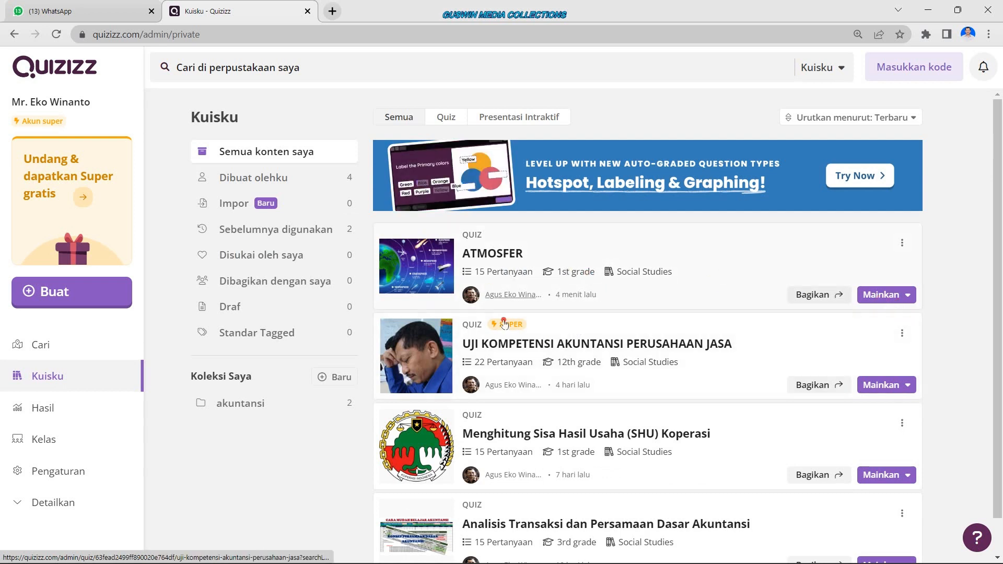
{"action": "left_click", "coordinate": [32, 293]}
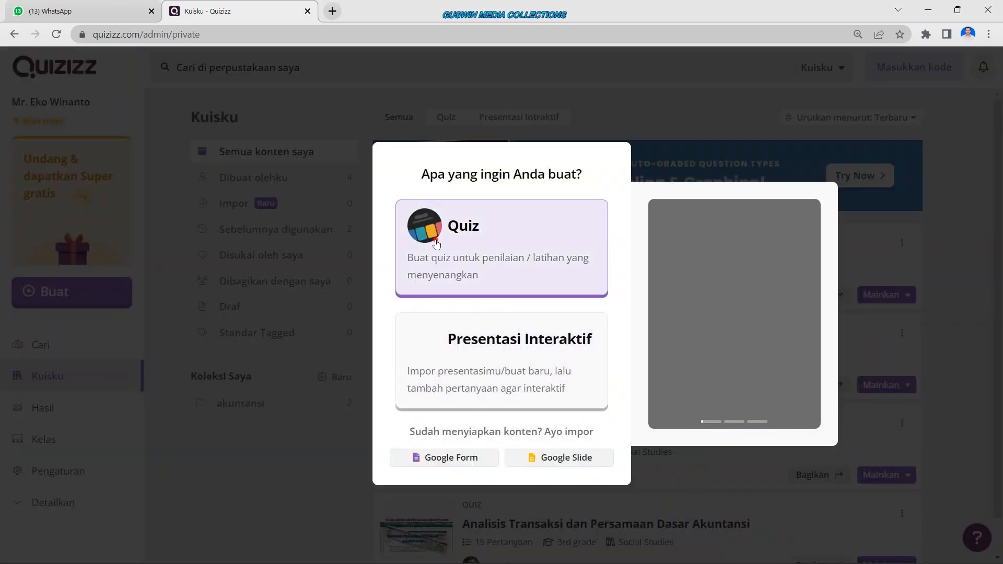
{"action": "left_click", "coordinate": [436, 231]}
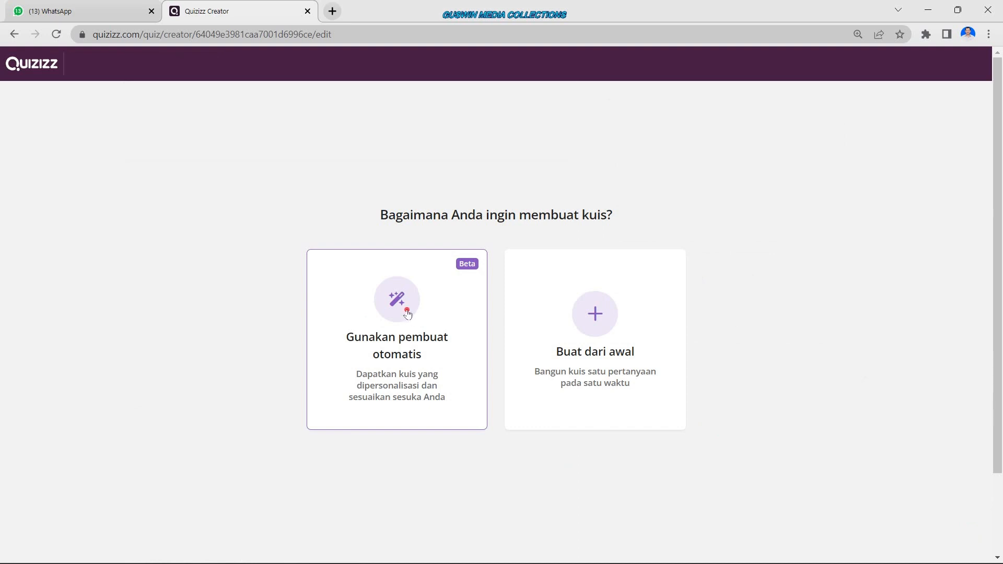
{"action": "left_click", "coordinate": [404, 310]}
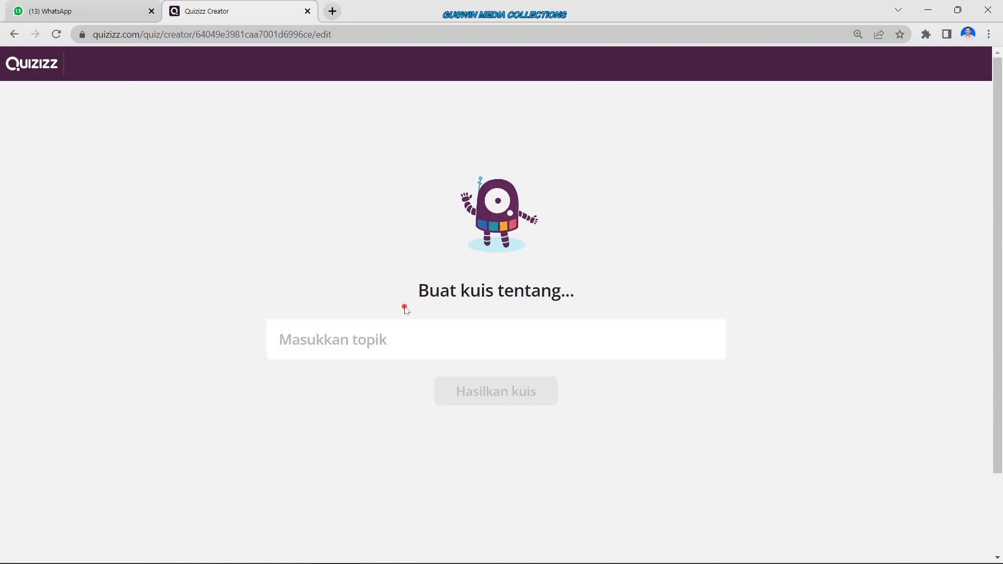
Enter ELASTISITAS PERMINTAAN DAN PENAWARAN as the quiz topic and generate the quiz.
{"action": "left_click", "coordinate": [383, 340]}
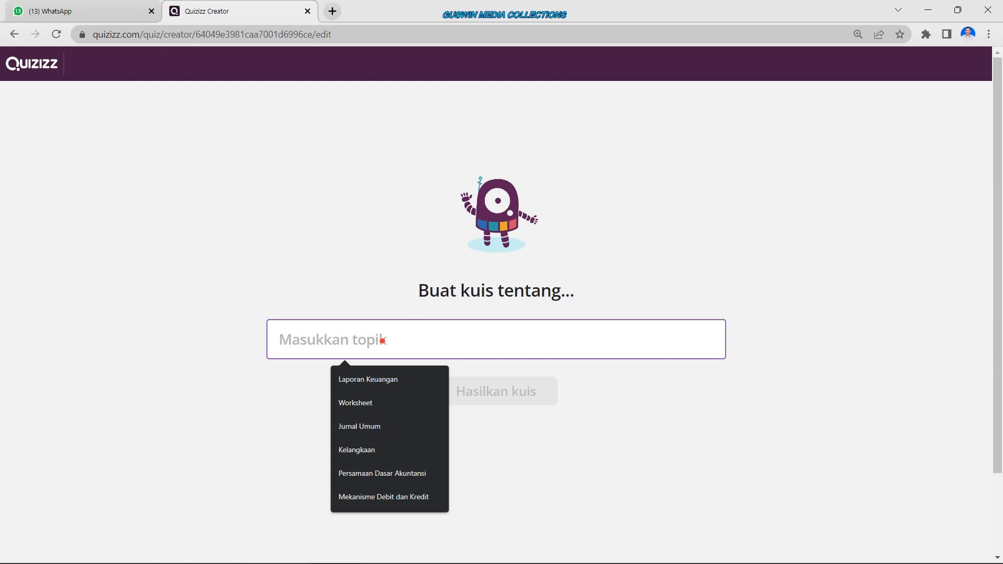
{"action": "type", "text": "ELAS"}
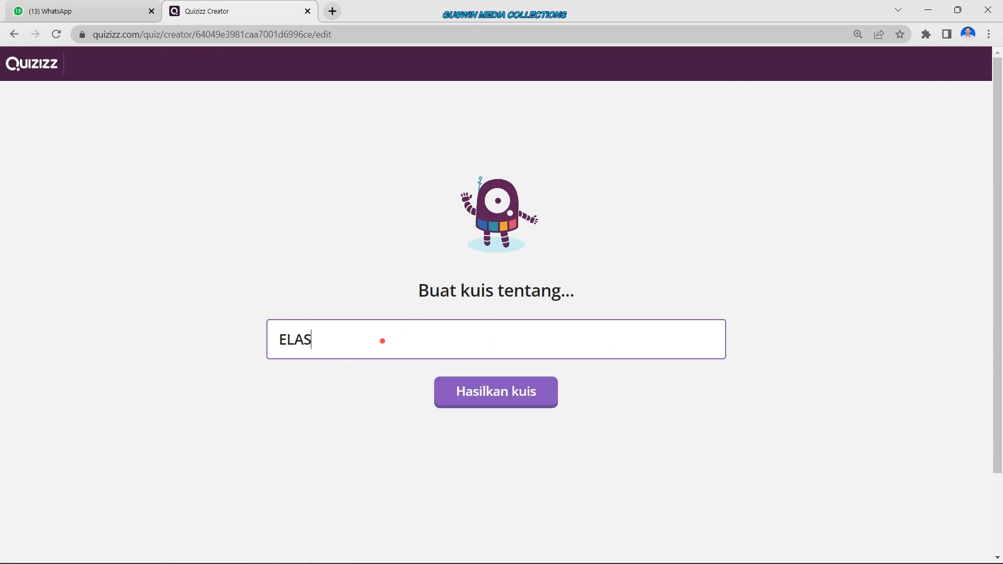
{"action": "type", "text": "TISITAS PERM"}
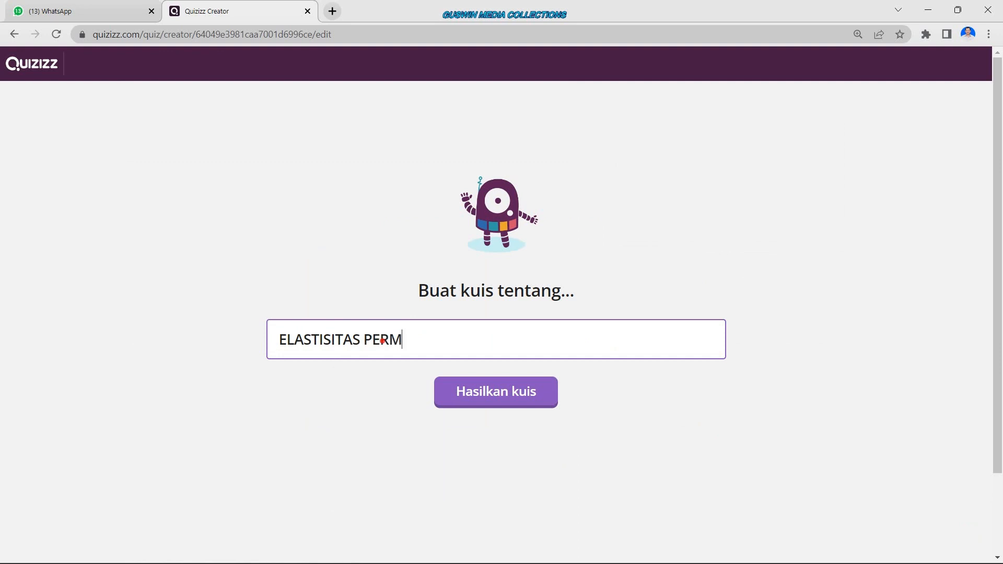
{"action": "type", "text": "INTAAN DA"}
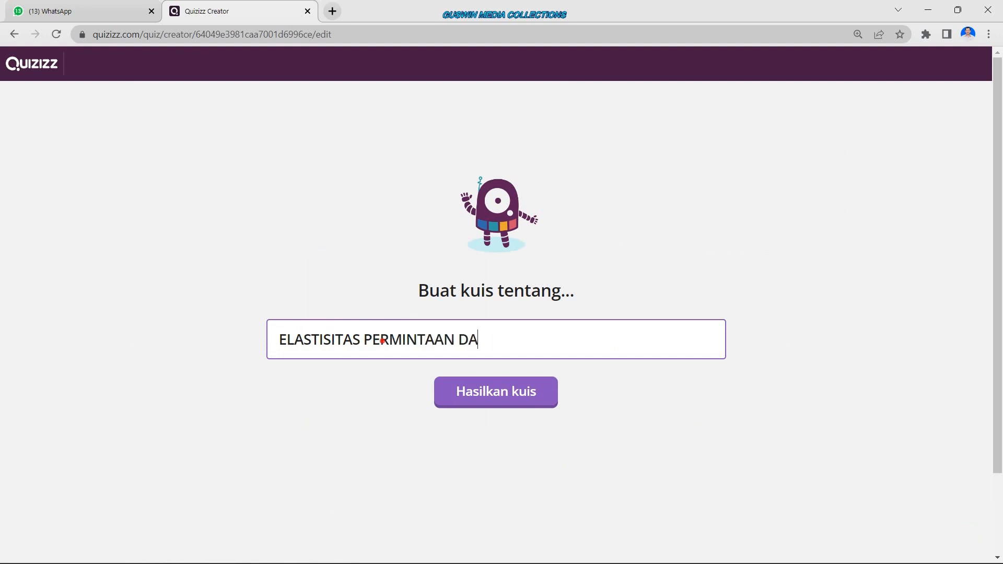
{"action": "type", "text": "N PENAWARAN"}
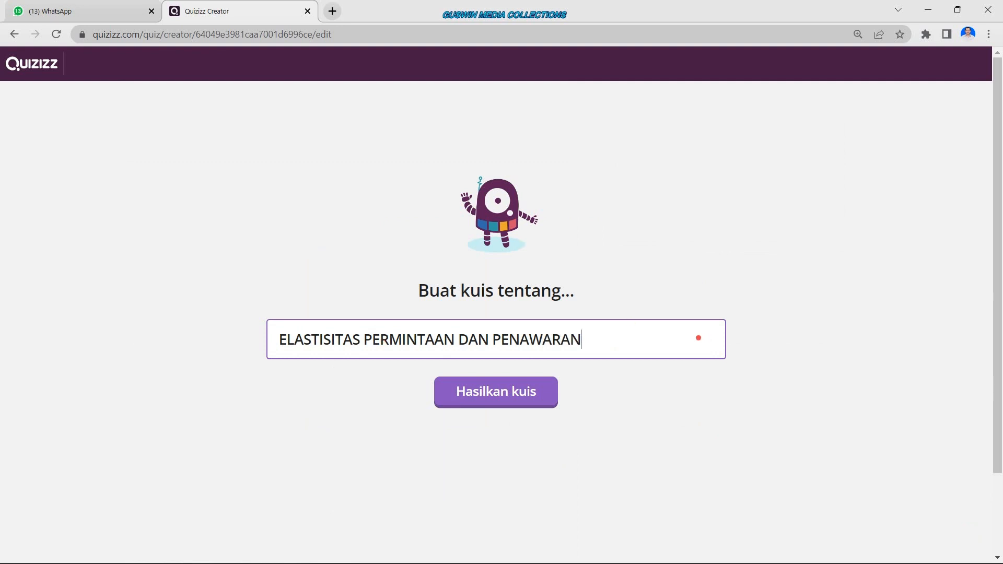
{"action": "left_click", "coordinate": [509, 401]}
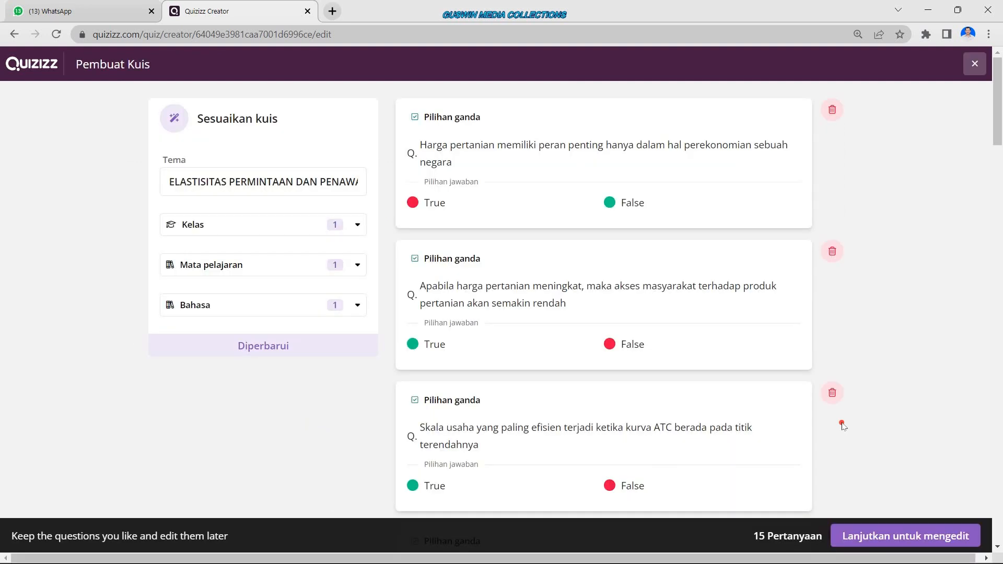
Examine the generated questions and their marked answers for the ELASTISITAS PERMINTAAN DAN PENAWARAN quiz.
{"action": "mouse_move", "coordinate": [758, 548]}
{"action": "key", "text": "ctrl+plus"}
{"action": "key", "text": "ctrl+plus"}
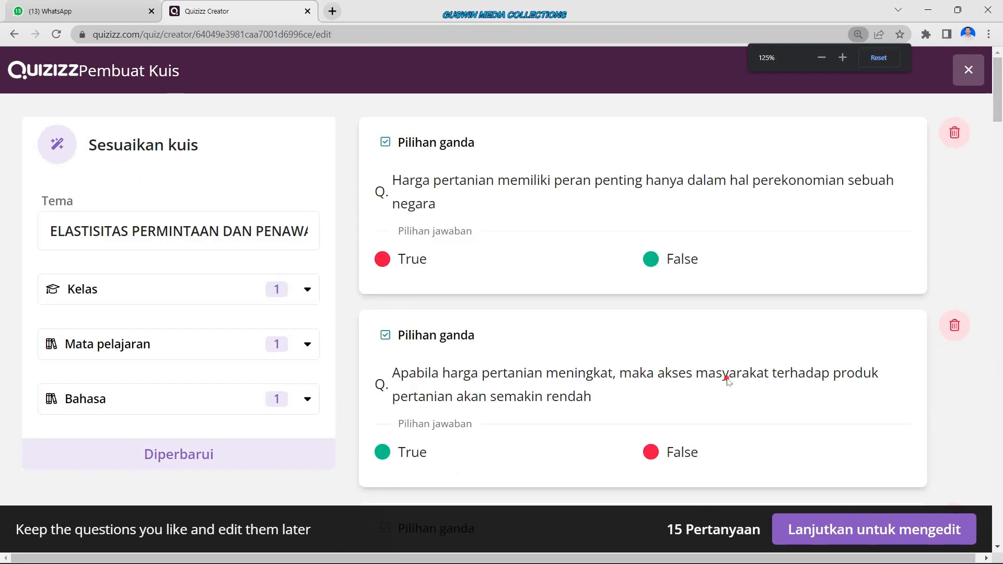
{"action": "key", "text": "ctrl+minus"}
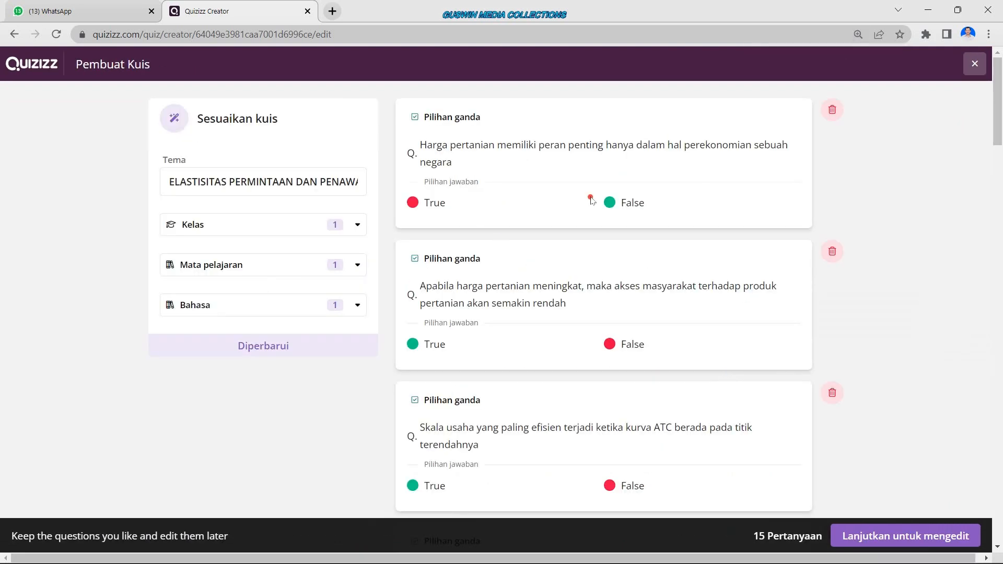
{"action": "scroll", "coordinate": [592, 333], "scroll_direction": "down", "scroll_amount": 6}
{"action": "scroll", "coordinate": [592, 332], "scroll_direction": "down", "scroll_amount": 1}
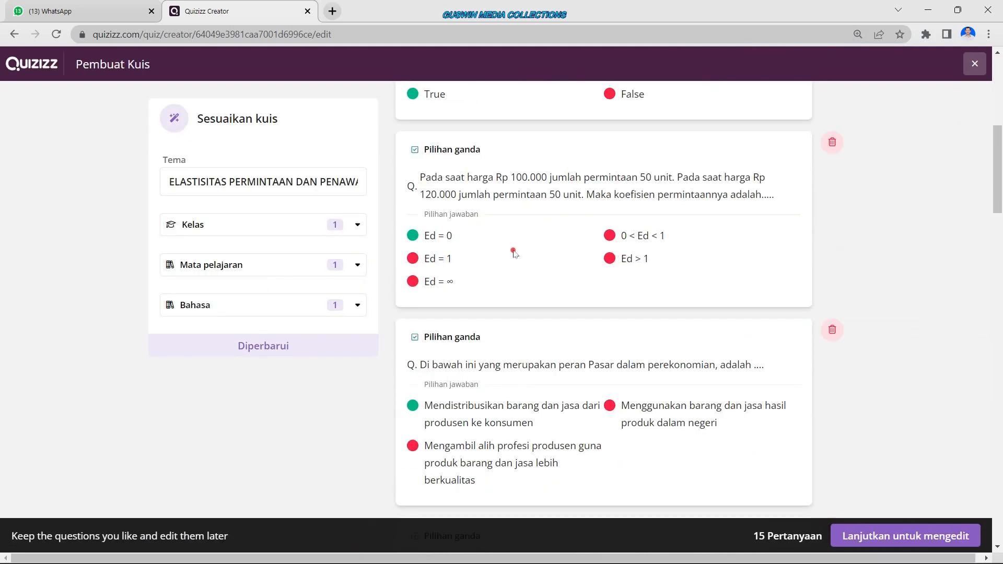
{"action": "scroll", "coordinate": [655, 312], "scroll_direction": "down", "scroll_amount": 20}
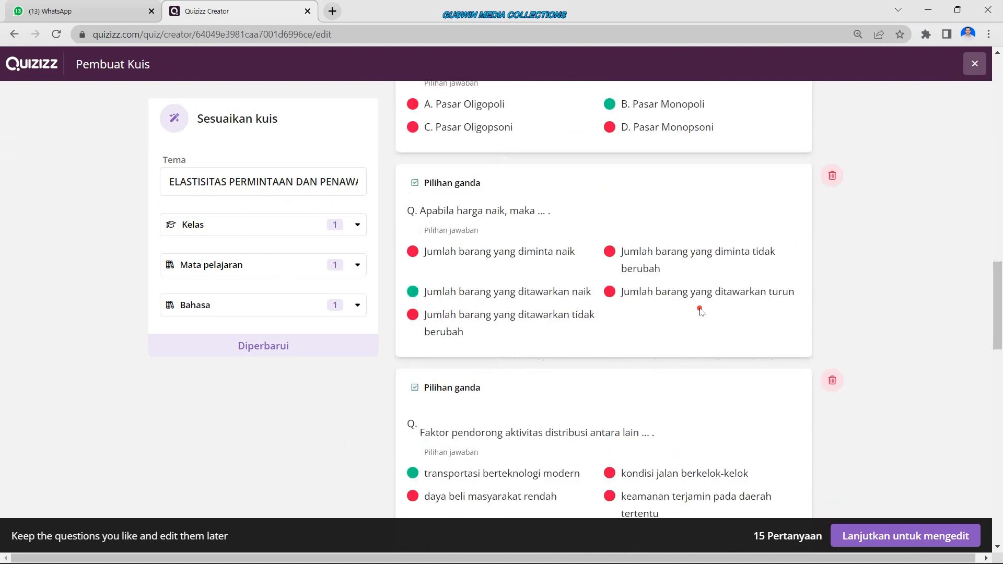
{"action": "scroll", "coordinate": [618, 315], "scroll_direction": "up", "scroll_amount": 15}
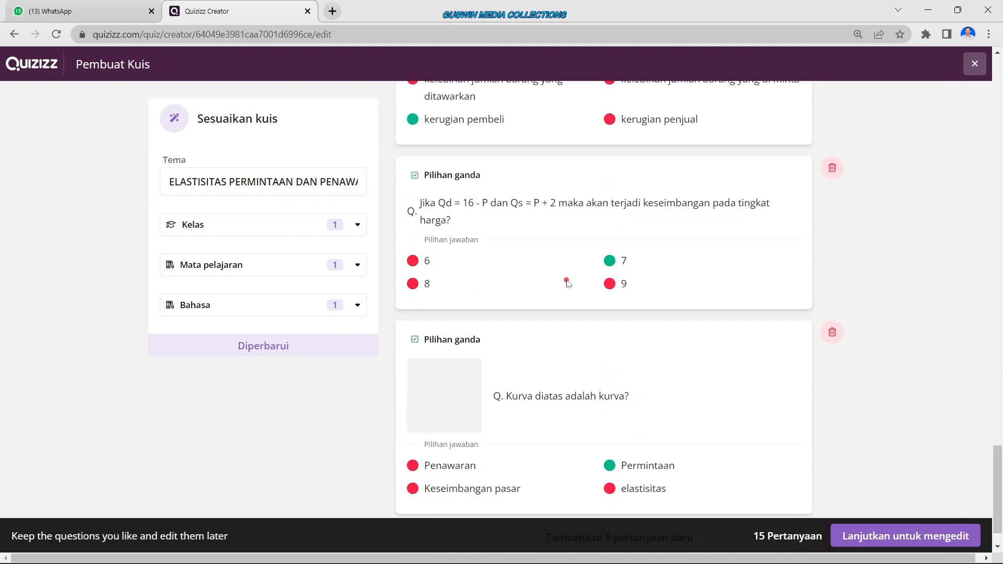
{"action": "scroll", "coordinate": [459, 291], "scroll_direction": "up", "scroll_amount": 2}
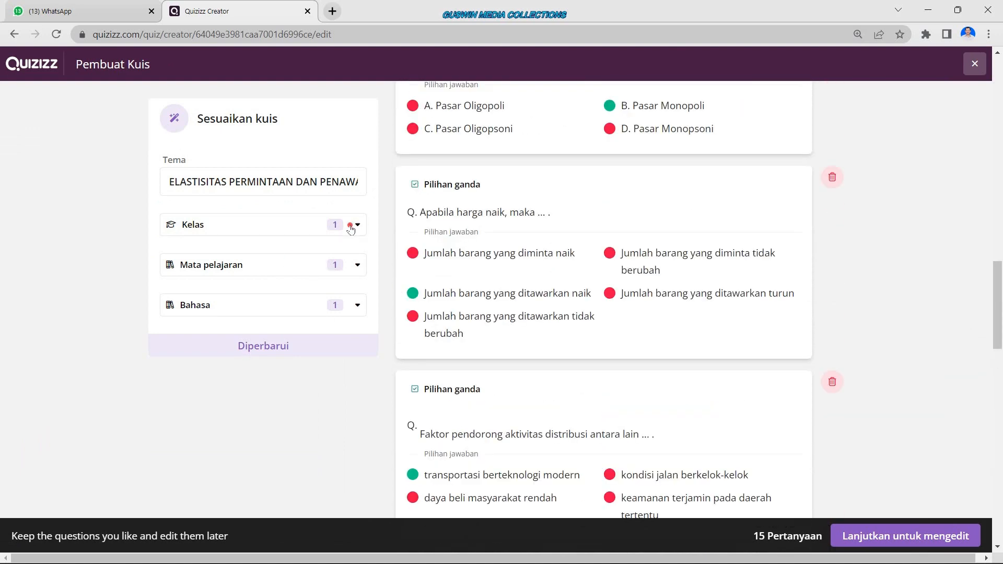
Check which subject is selected for the generated quiz, and continue to editing with all generated questions kept.
{"action": "left_click", "coordinate": [357, 265]}
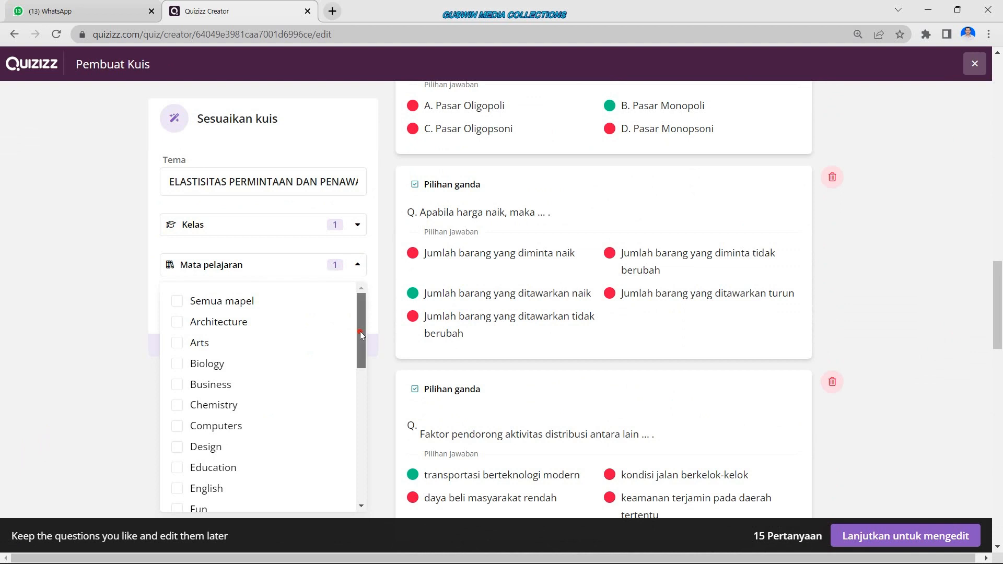
{"action": "left_click_drag", "start_coordinate": [360, 332], "coordinate": [345, 452]}
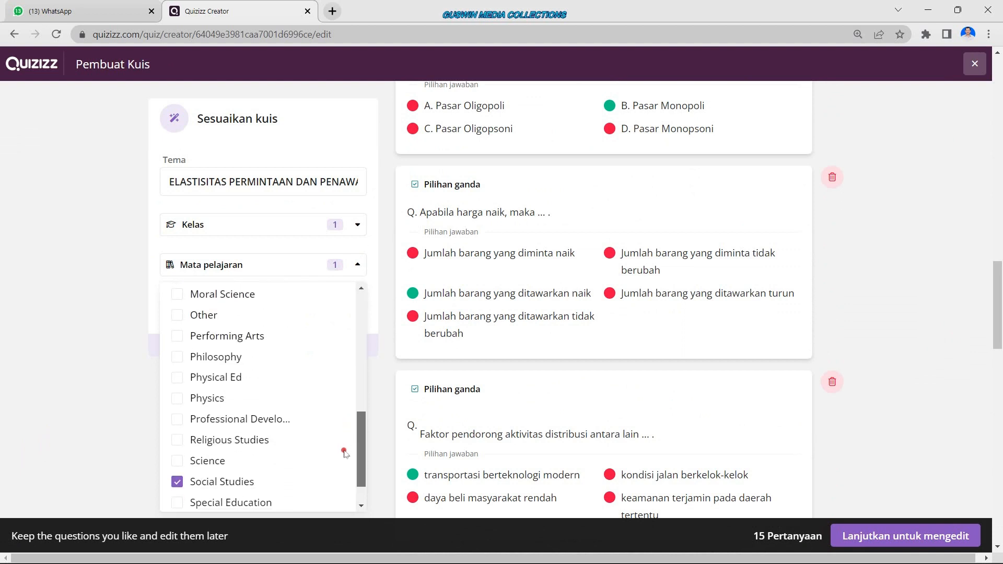
{"action": "scroll", "coordinate": [341, 452], "scroll_direction": "down", "scroll_amount": 1}
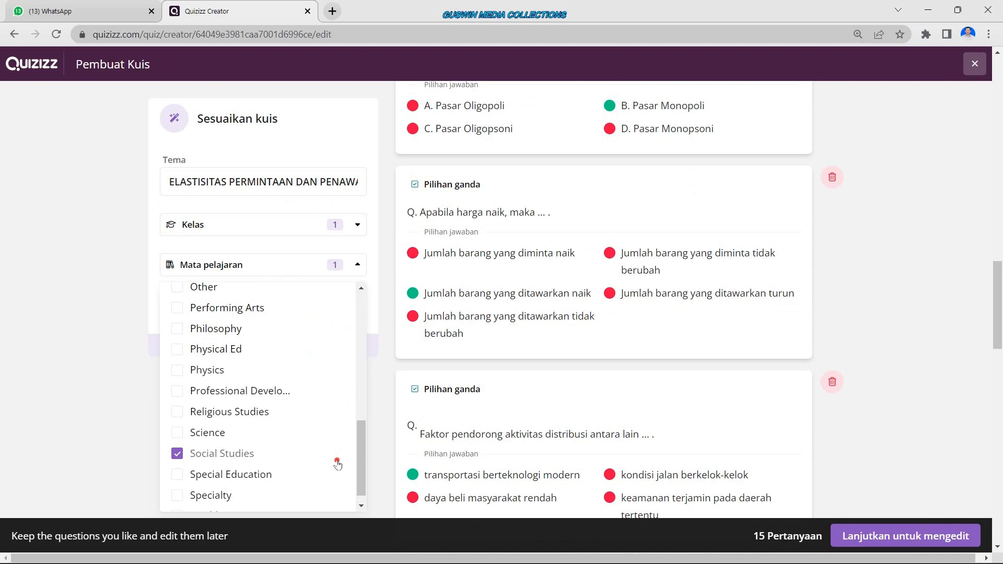
{"action": "left_click", "coordinate": [99, 448]}
{"action": "left_click", "coordinate": [889, 536]}
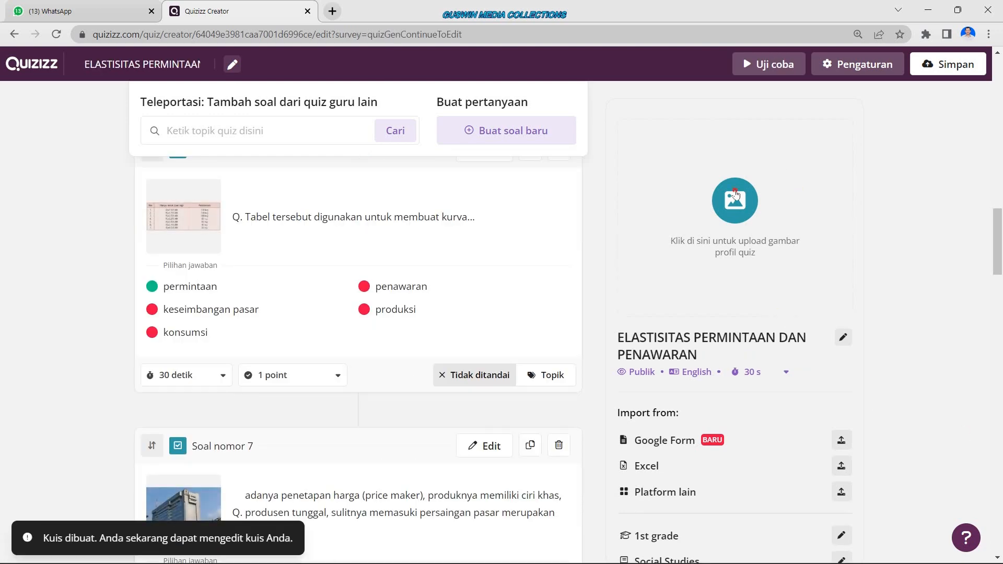
Start uploading a cover image for the quiz and browse to the Inovasi-Ku folder on drive D.
{"action": "left_click", "coordinate": [734, 209]}
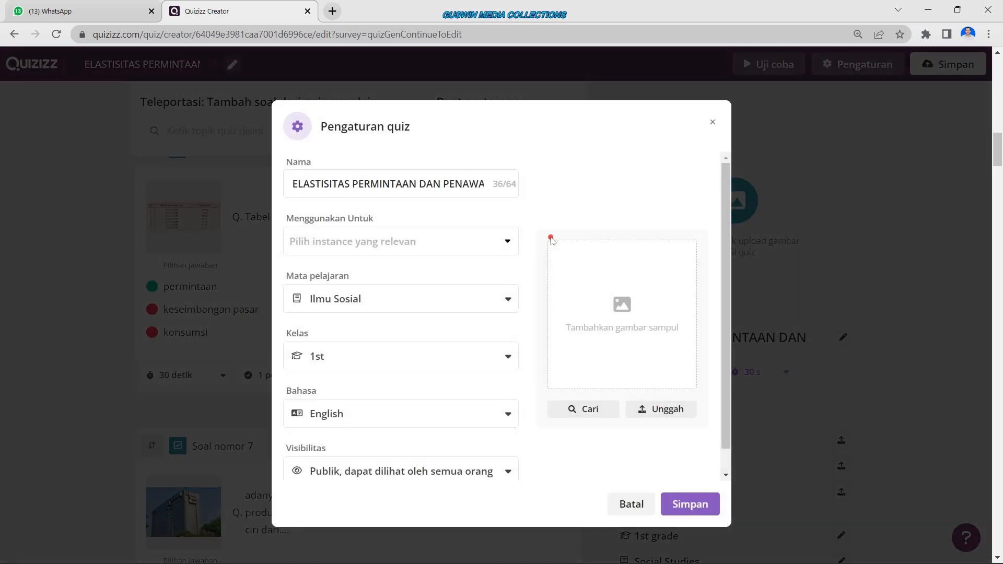
{"action": "left_click", "coordinate": [631, 306]}
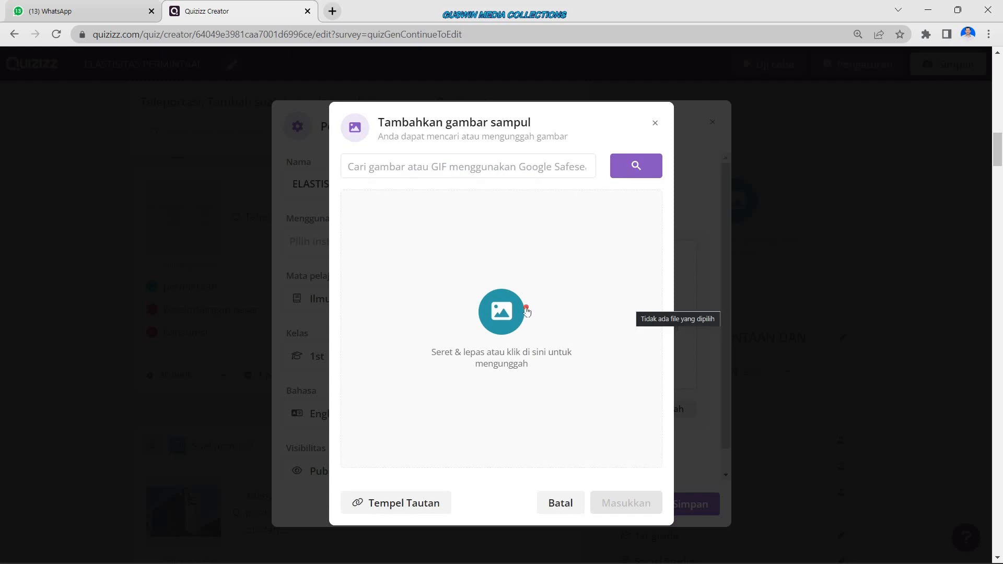
{"action": "left_click", "coordinate": [506, 316]}
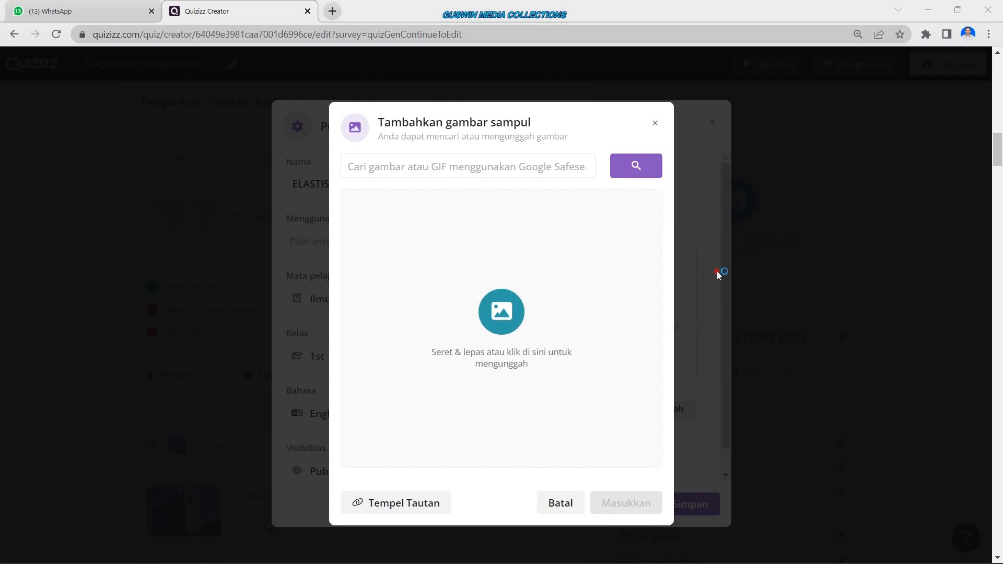
{"action": "left_click", "coordinate": [196, 261]}
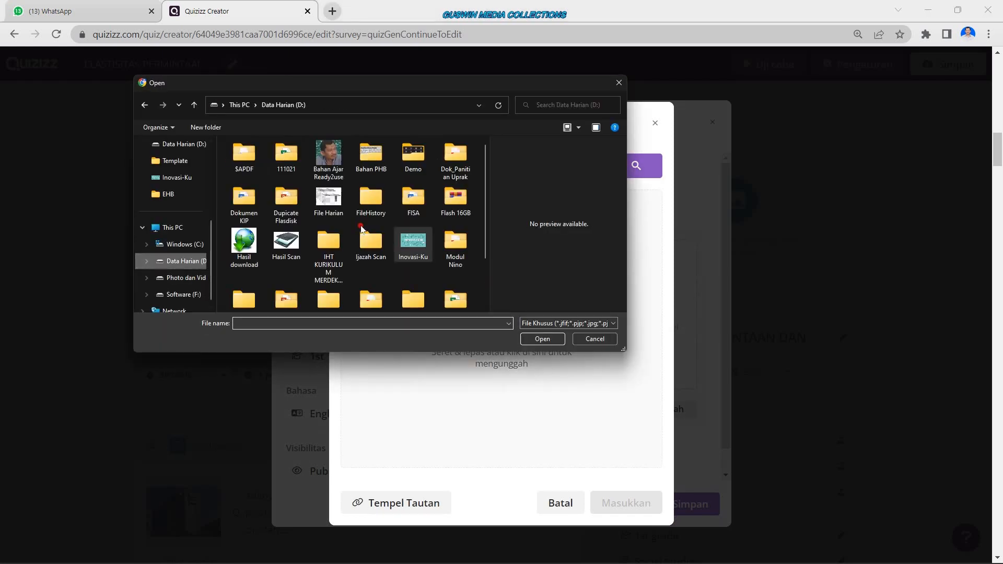
{"action": "double_click", "coordinate": [419, 242]}
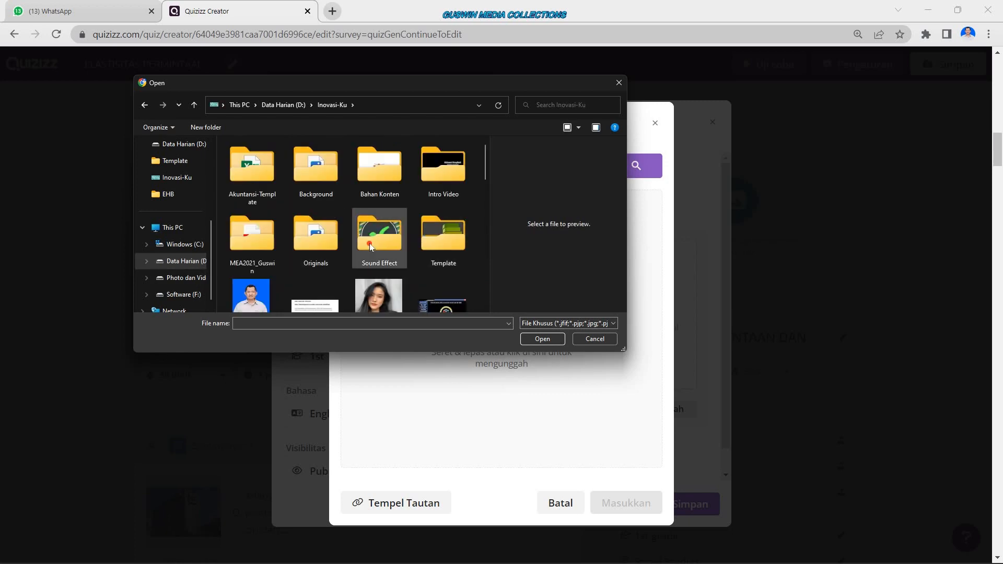
Insert the black-and-white portrait photo of the young man as the cover image and save the quiz settings.
{"action": "scroll", "coordinate": [374, 251], "scroll_direction": "down", "scroll_amount": 10}
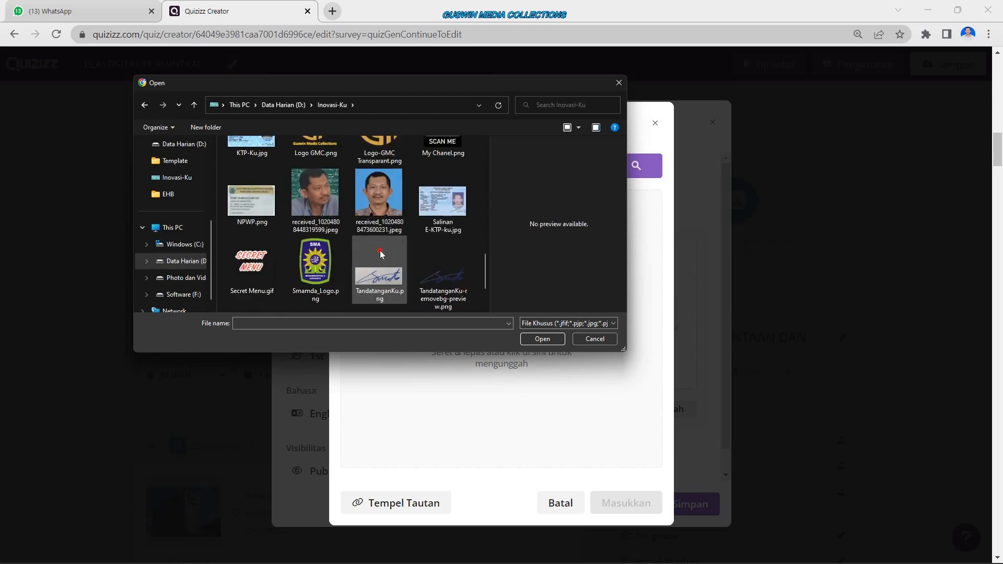
{"action": "scroll", "coordinate": [380, 253], "scroll_direction": "up", "scroll_amount": 2}
{"action": "scroll", "coordinate": [379, 253], "scroll_direction": "down", "scroll_amount": 3}
{"action": "scroll", "coordinate": [376, 250], "scroll_direction": "up", "scroll_amount": 5}
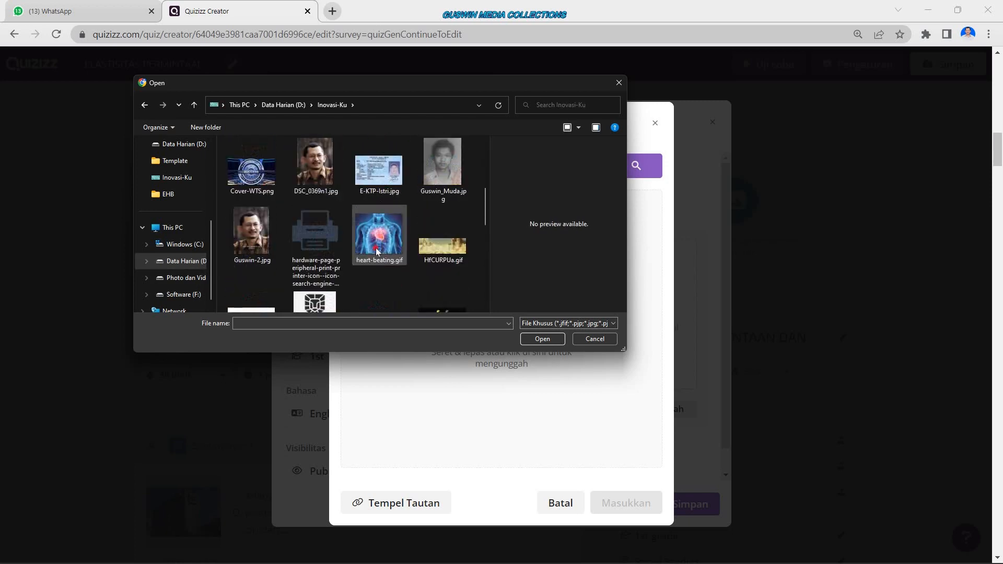
{"action": "scroll", "coordinate": [376, 250], "scroll_direction": "up", "scroll_amount": 5}
{"action": "scroll", "coordinate": [377, 250], "scroll_direction": "down", "scroll_amount": 5}
{"action": "scroll", "coordinate": [376, 252], "scroll_direction": "up", "scroll_amount": 2}
{"action": "left_click", "coordinate": [443, 243]}
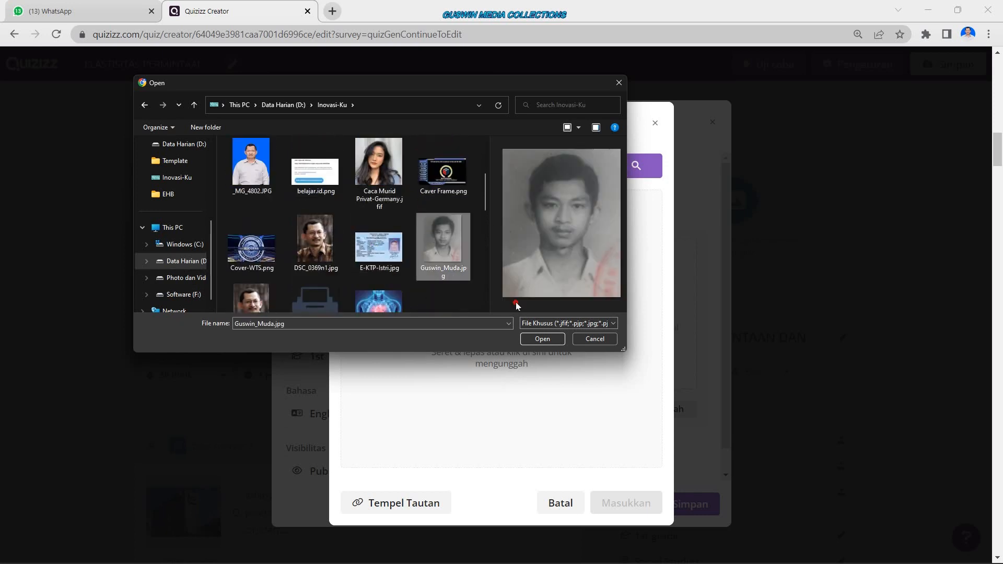
{"action": "left_click", "coordinate": [544, 339]}
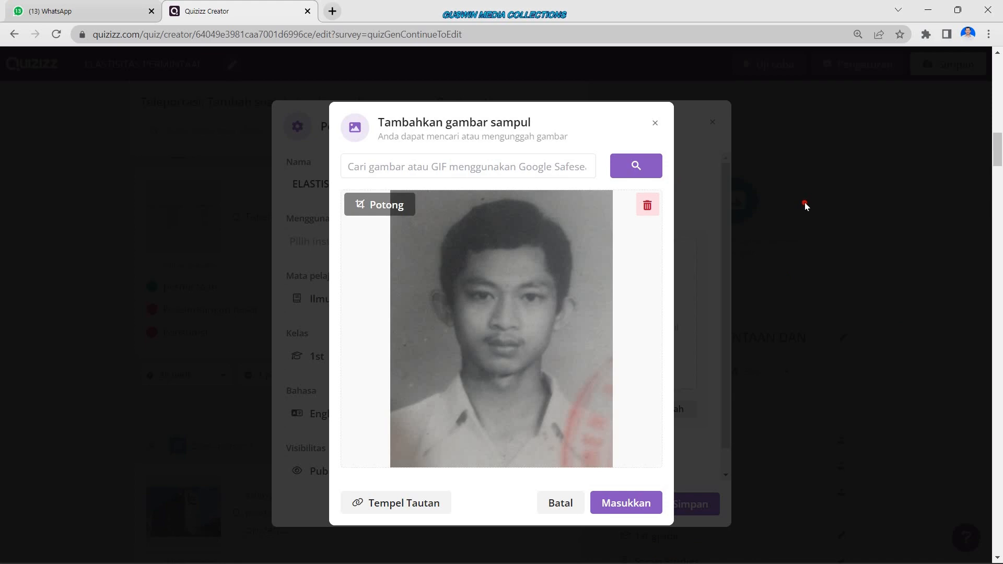
{"action": "left_click", "coordinate": [634, 496]}
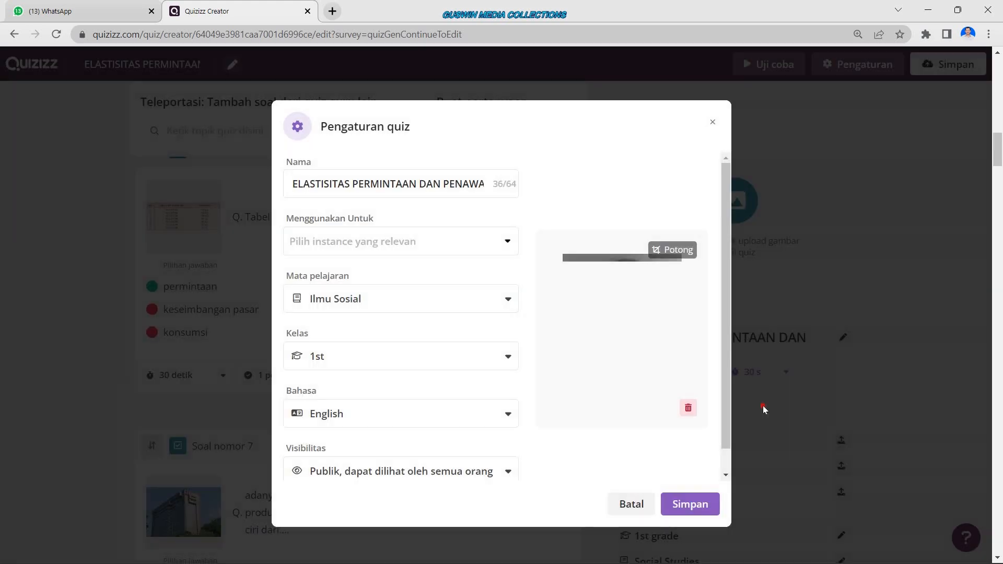
{"action": "left_click", "coordinate": [694, 504]}
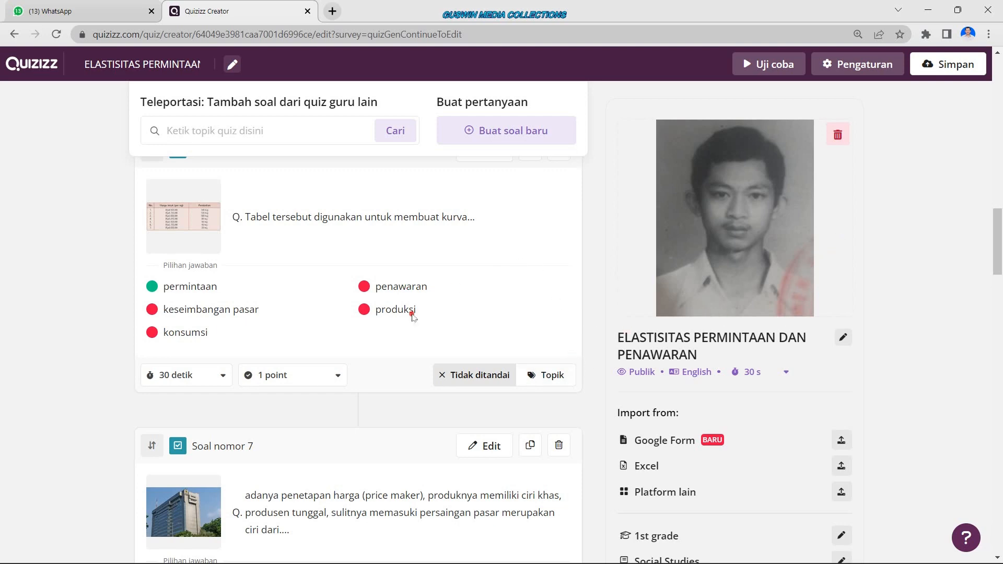
Return to the first question, check the quiz settings, and leave them without saving changes.
{"action": "scroll", "coordinate": [427, 351], "scroll_direction": "up", "scroll_amount": 5}
{"action": "scroll", "coordinate": [414, 348], "scroll_direction": "down", "scroll_amount": 1}
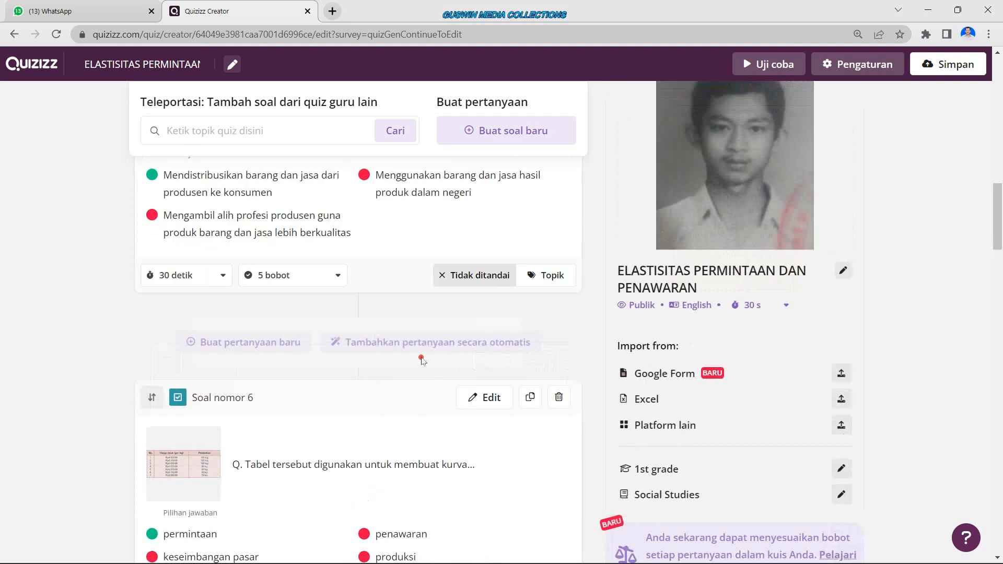
{"action": "scroll", "coordinate": [421, 356], "scroll_direction": "up", "scroll_amount": 15}
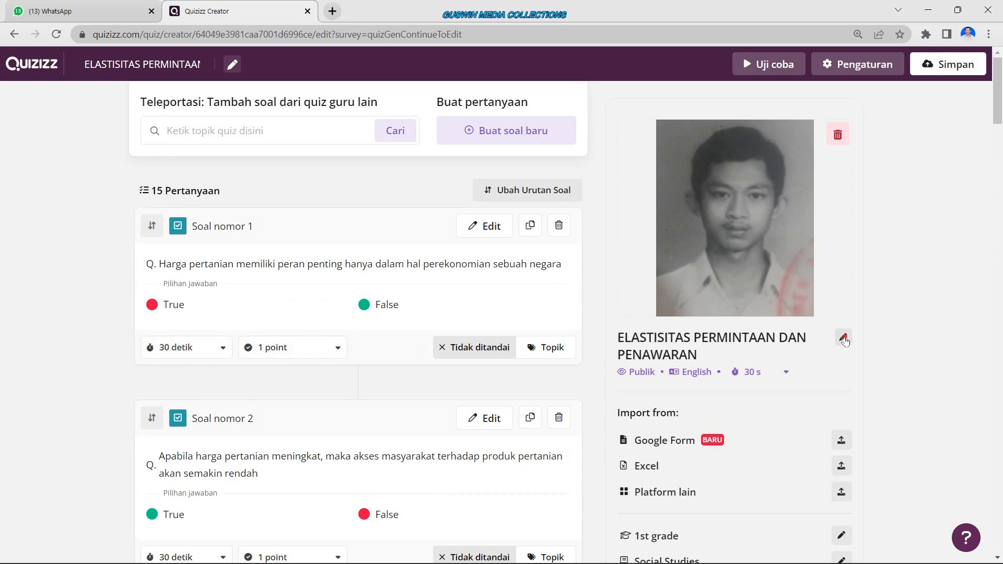
{"action": "left_click", "coordinate": [844, 338]}
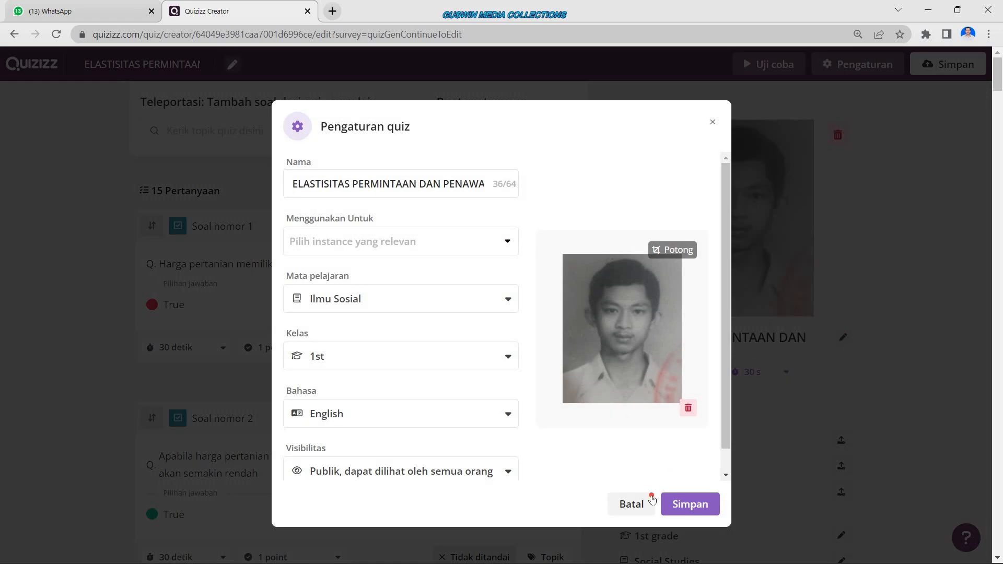
{"action": "left_click", "coordinate": [639, 506]}
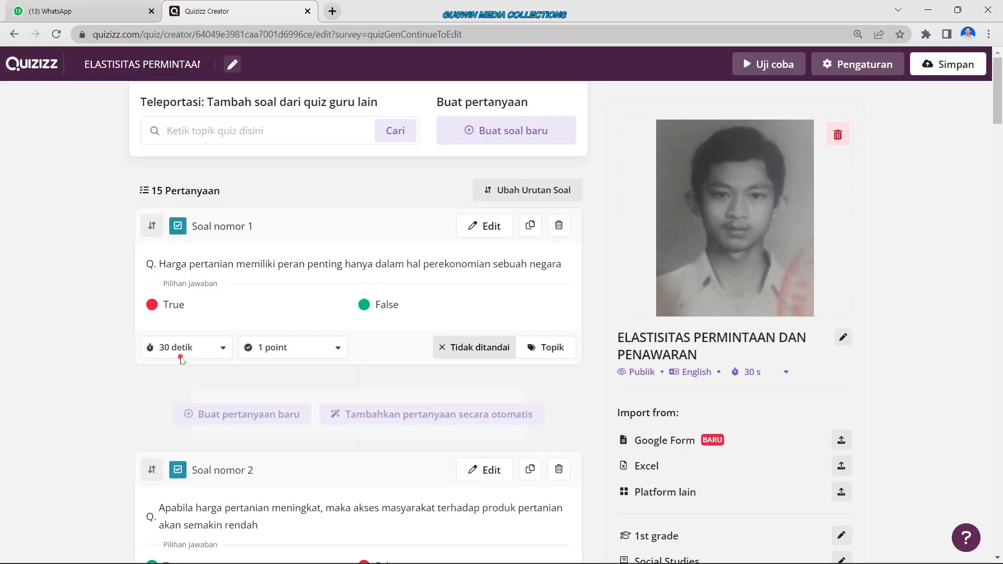
Examine the time limits and points assigned to the first four questions.
{"action": "scroll", "coordinate": [181, 366], "scroll_direction": "down", "scroll_amount": 5}
{"action": "scroll", "coordinate": [182, 380], "scroll_direction": "down", "scroll_amount": 5}
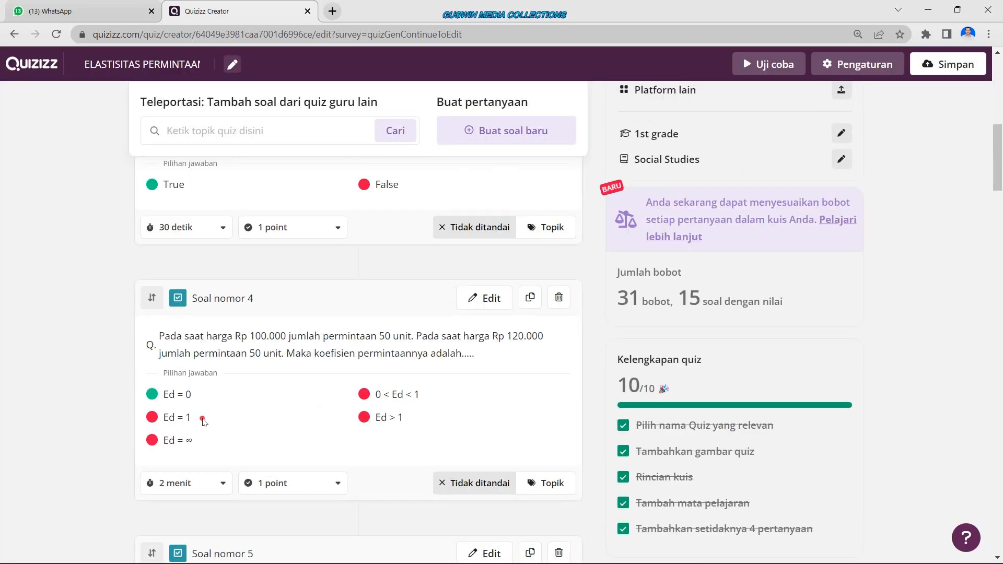
{"action": "scroll", "coordinate": [271, 415], "scroll_direction": "up", "scroll_amount": 9}
{"action": "scroll", "coordinate": [272, 415], "scroll_direction": "down", "scroll_amount": 9}
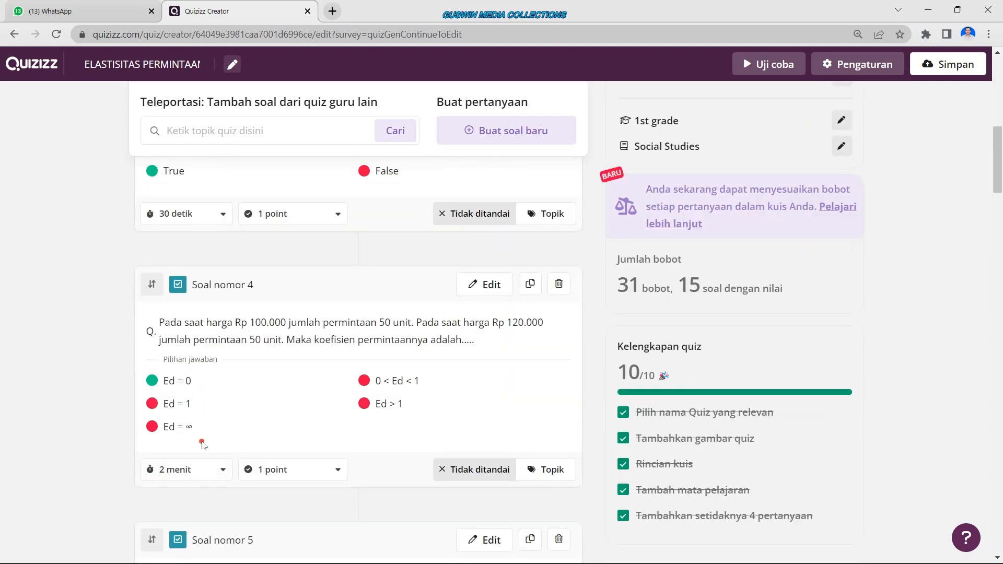
{"action": "scroll", "coordinate": [347, 409], "scroll_direction": "up", "scroll_amount": 10}
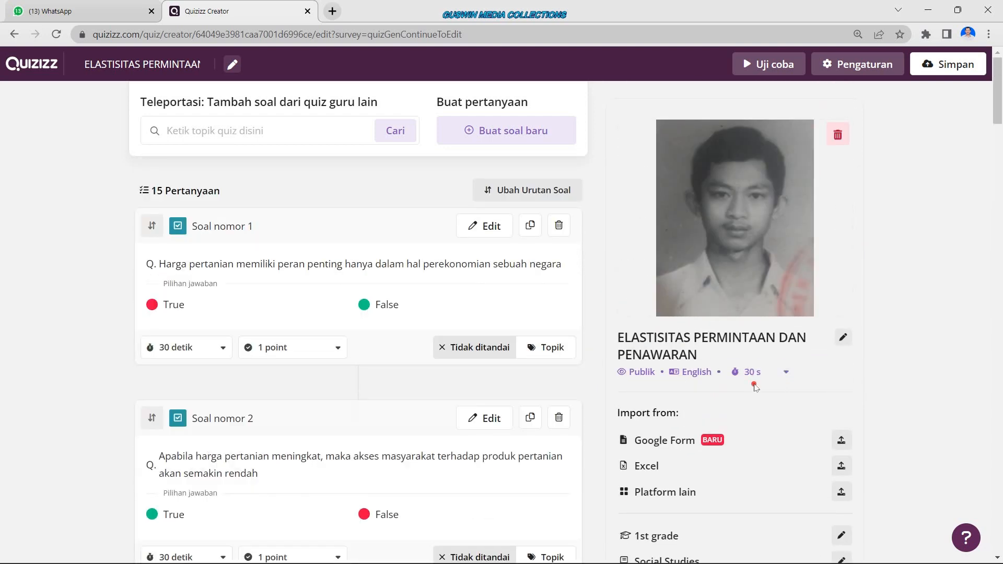
Try to choose a longer quiz-wide time limit from the options beyond 30 seconds.
{"action": "left_click", "coordinate": [785, 374]}
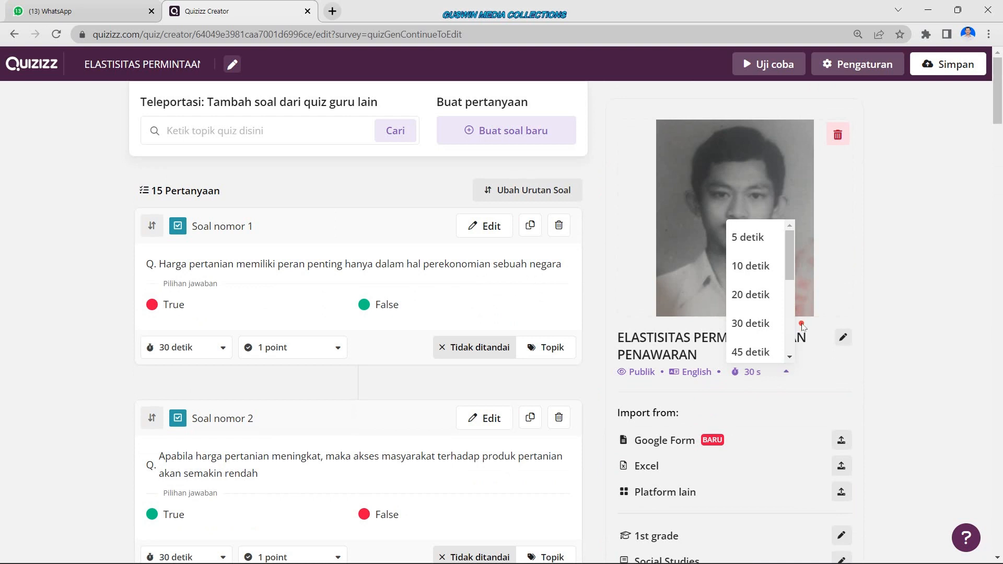
{"action": "scroll", "coordinate": [766, 329], "scroll_direction": "down", "scroll_amount": 2}
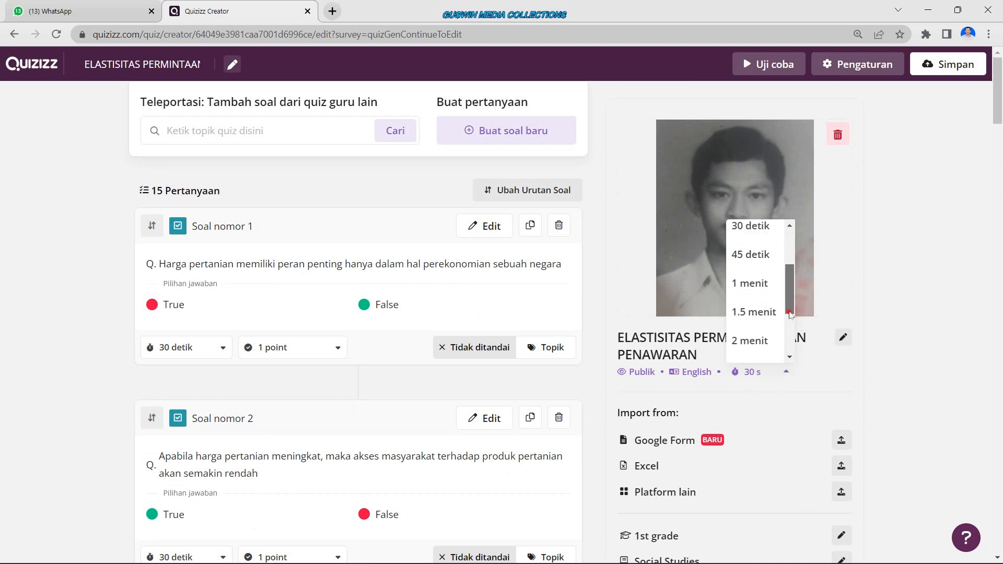
{"action": "left_click", "coordinate": [755, 330]}
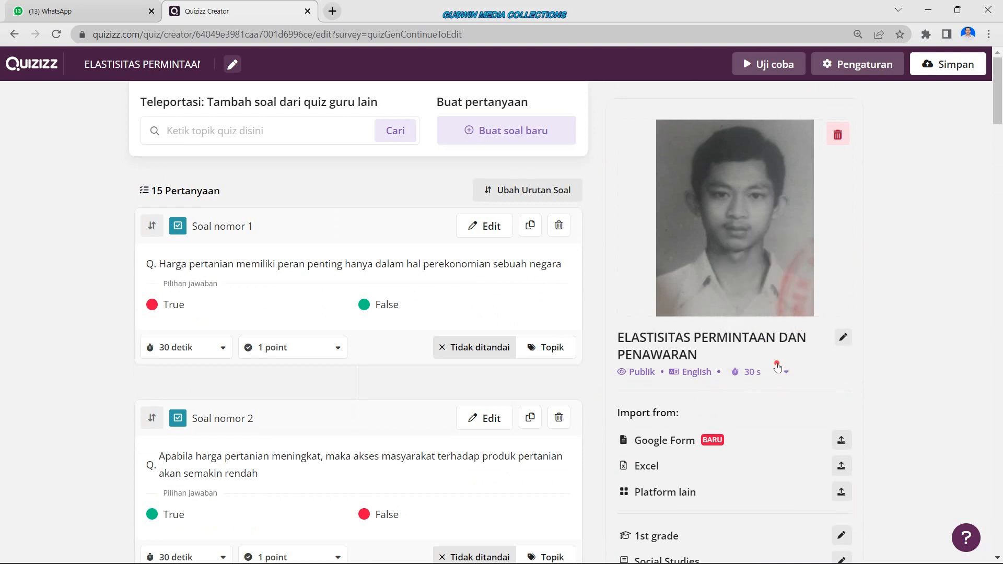
Look through the question list once more, comparing the time limits and points, and return to the first question.
{"action": "scroll", "coordinate": [828, 312], "scroll_direction": "down", "scroll_amount": 15}
{"action": "scroll", "coordinate": [523, 298], "scroll_direction": "up", "scroll_amount": 6}
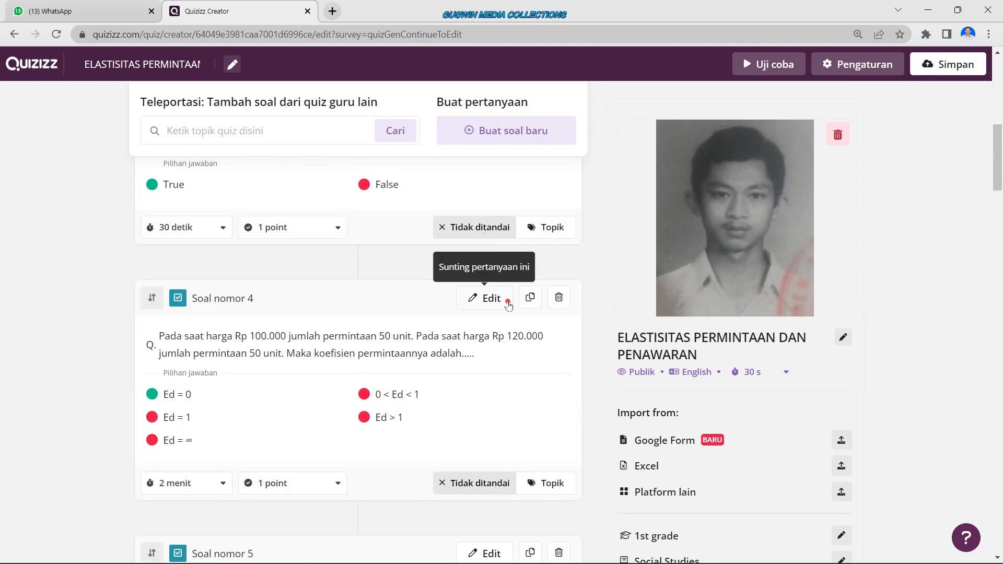
{"action": "scroll", "coordinate": [564, 295], "scroll_direction": "up", "scroll_amount": 7}
{"action": "scroll", "coordinate": [554, 310], "scroll_direction": "up", "scroll_amount": 4}
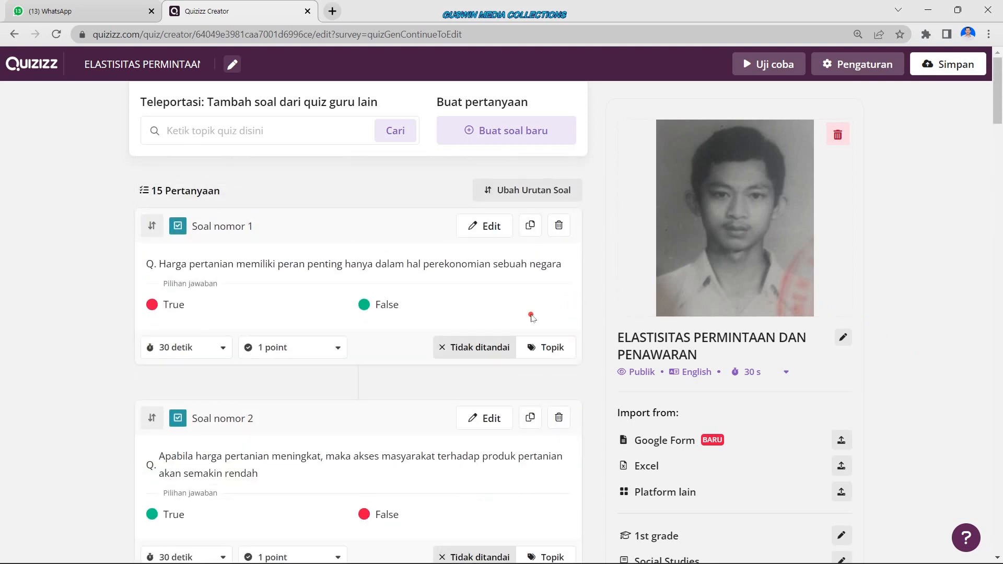
{"action": "scroll", "coordinate": [901, 230], "scroll_direction": "down", "scroll_amount": 15}
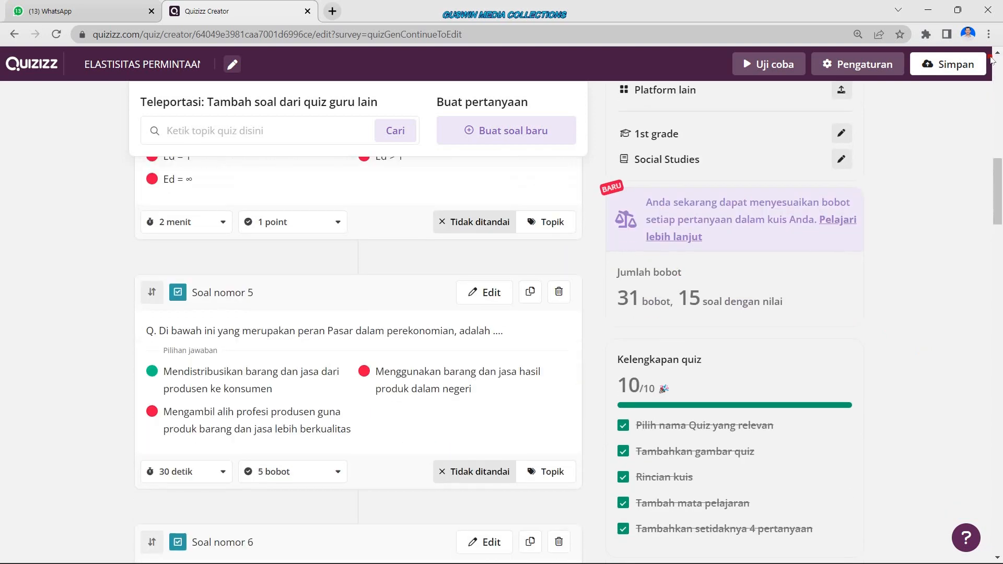
{"action": "scroll", "coordinate": [711, 288], "scroll_direction": "up", "scroll_amount": 15}
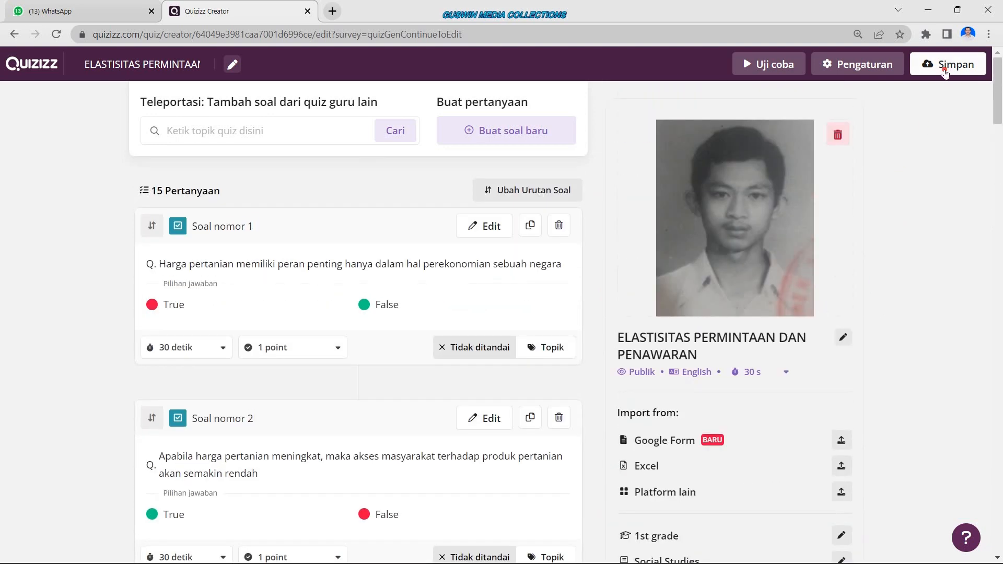
Save the ELASTISITAS PERMINTAAN DAN PENAWARAN quiz with its current details, without starting it live or assigning it as homework.
{"action": "left_click", "coordinate": [945, 70]}
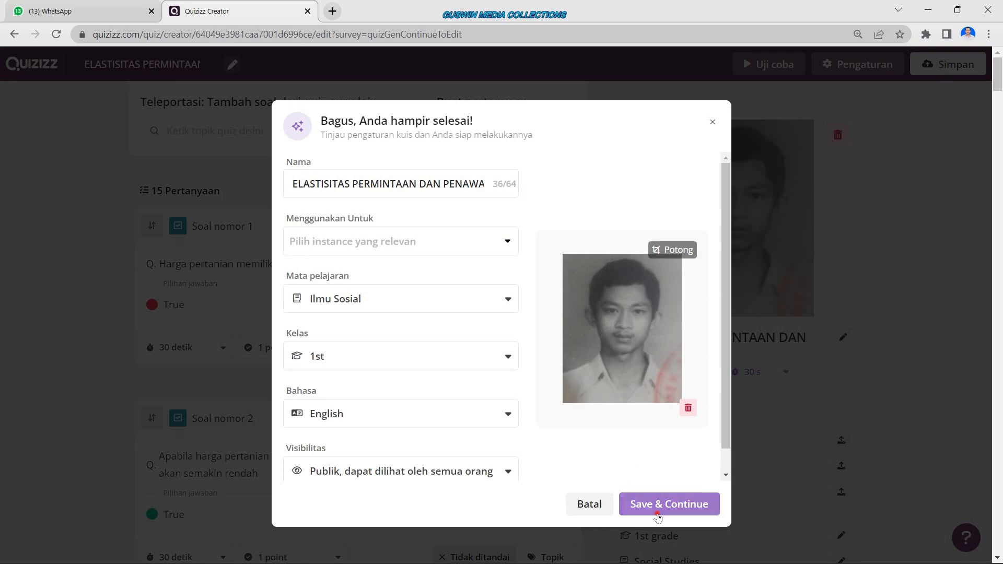
{"action": "left_click", "coordinate": [686, 506]}
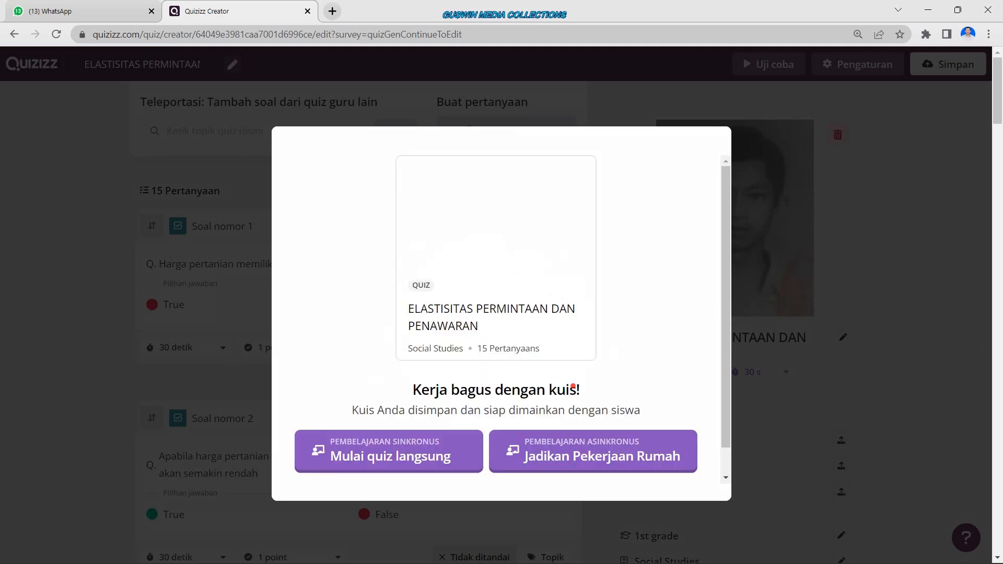
{"action": "scroll", "coordinate": [645, 392], "scroll_direction": "down", "scroll_amount": 1}
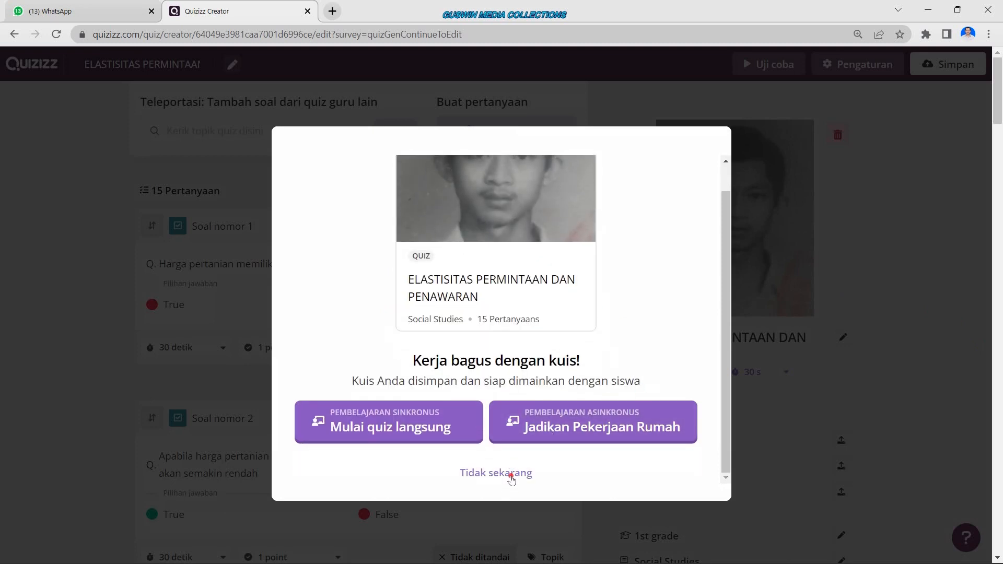
{"action": "left_click", "coordinate": [511, 475]}
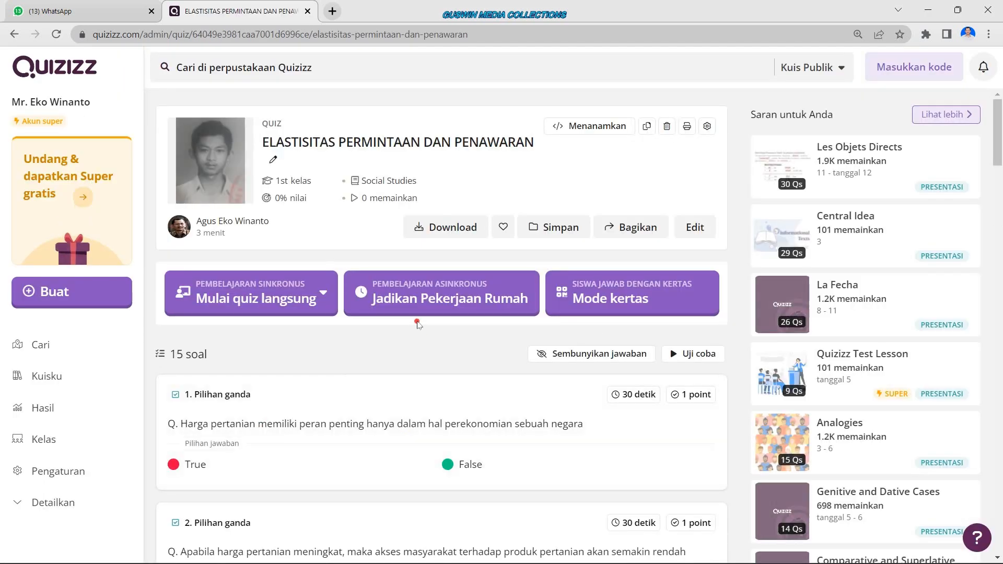
Look through all saved quizzes in the personal library, including those in the akuntansi collection.
{"action": "left_click", "coordinate": [62, 380]}
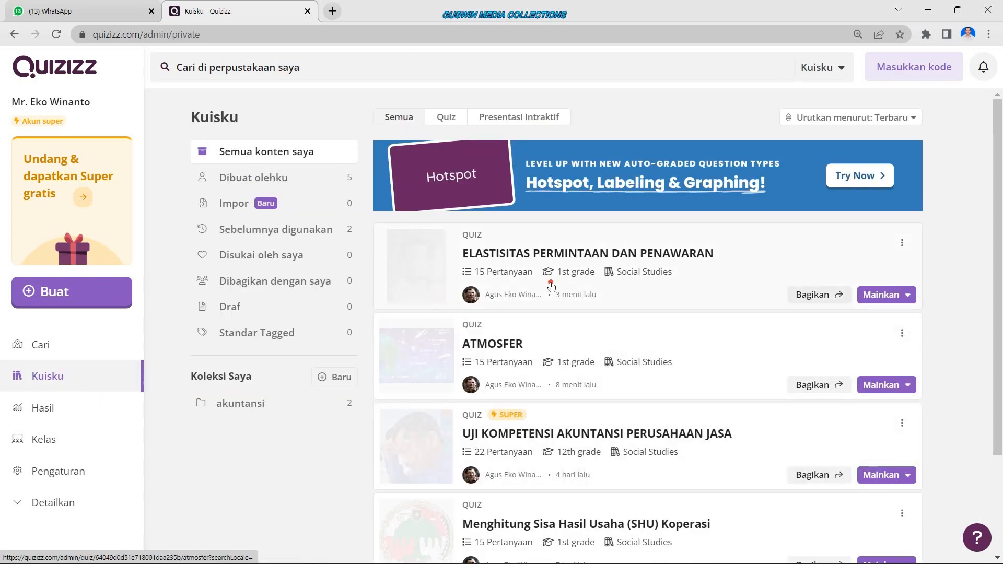
{"action": "scroll", "coordinate": [536, 356], "scroll_direction": "down", "scroll_amount": 2}
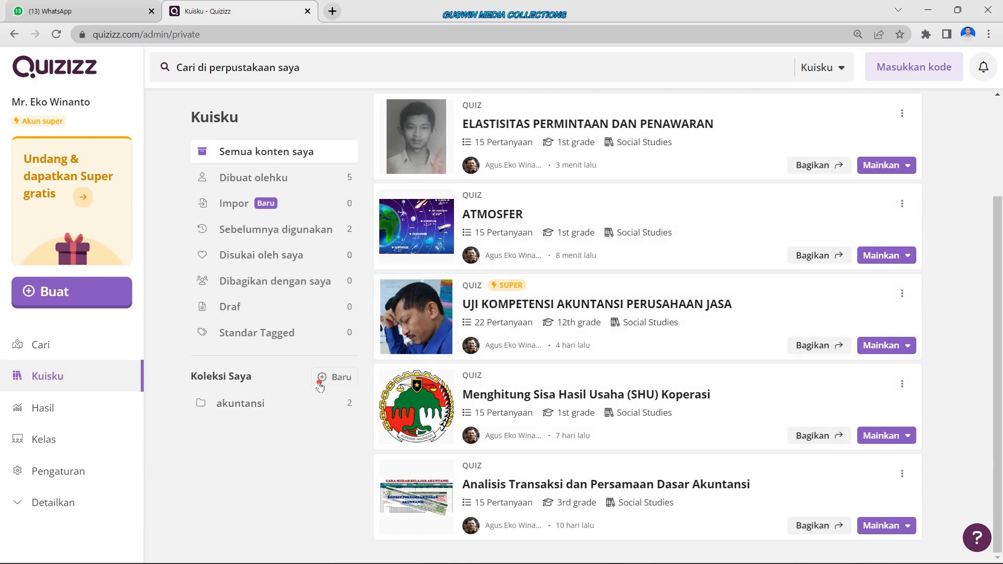
{"action": "left_click", "coordinate": [242, 405]}
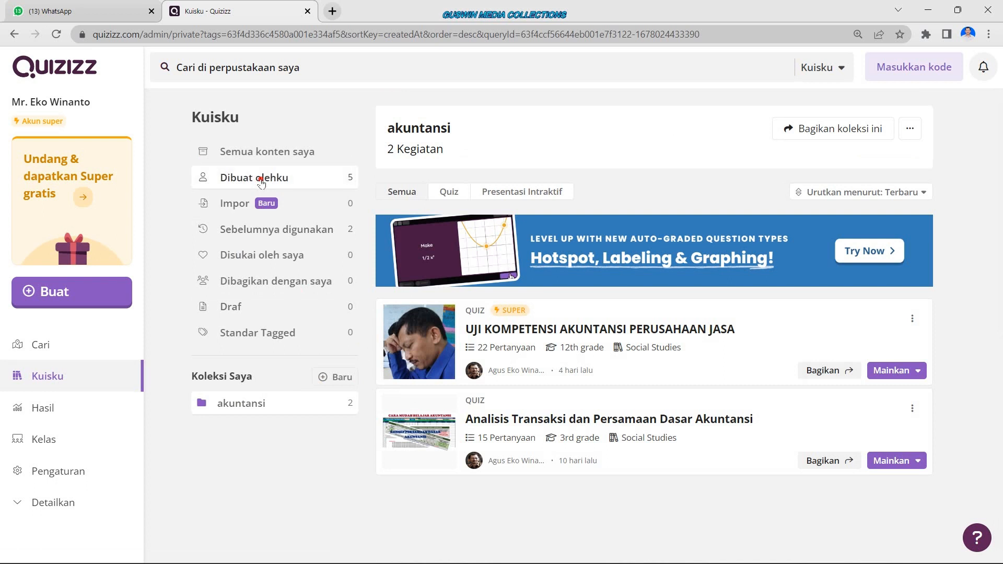
Check the form for creating a new collection and leave it without creating one.
{"action": "left_click", "coordinate": [322, 377]}
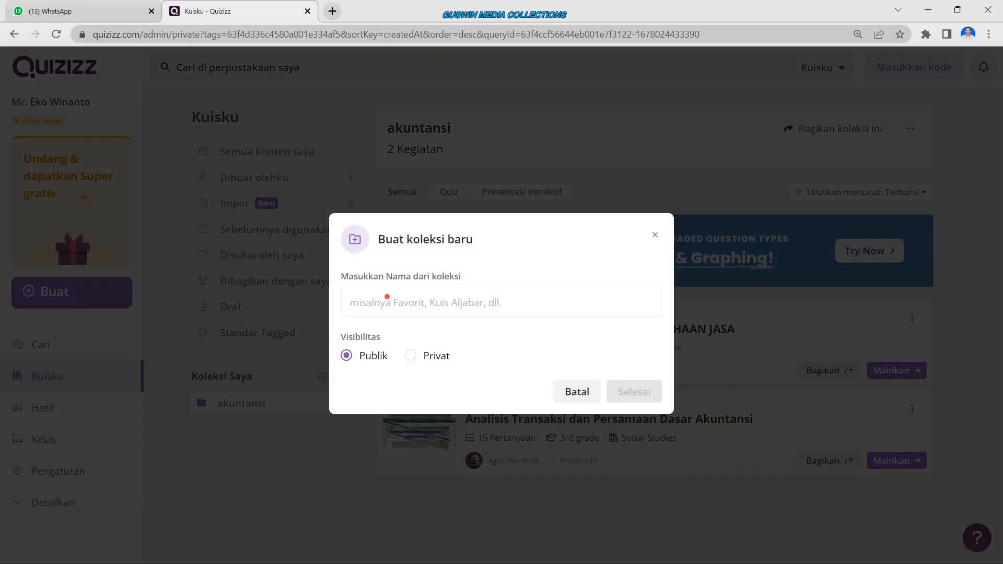
{"action": "left_click", "coordinate": [577, 396]}
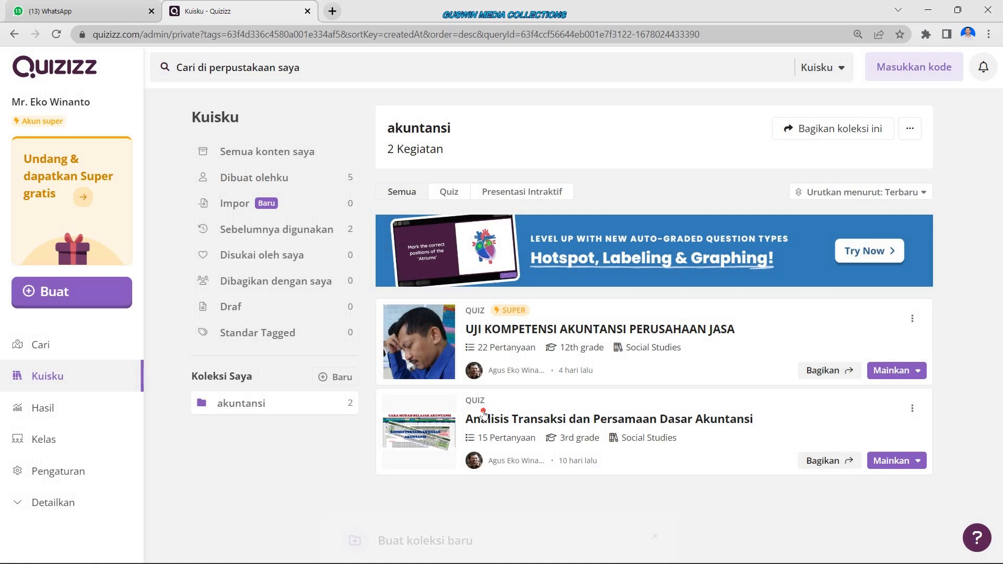